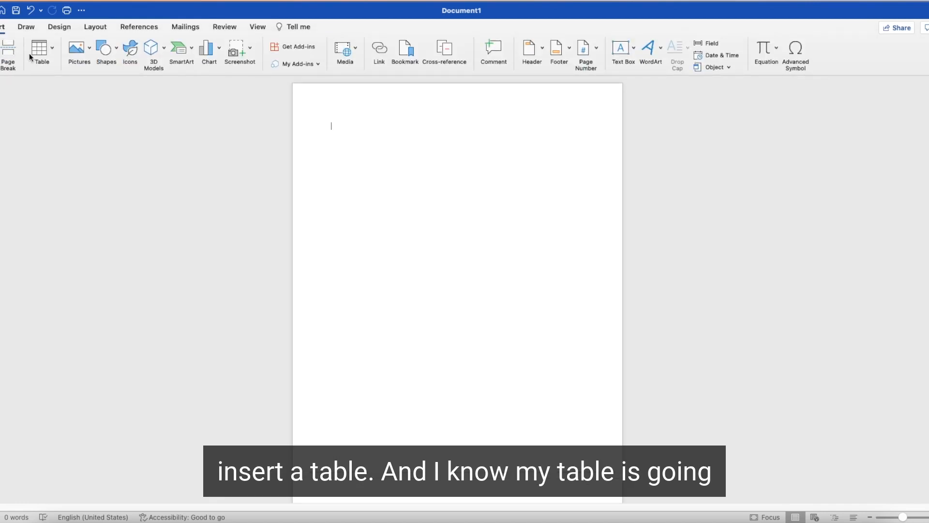
Step: Insert a two-column, eight-row table at the top of the blank document
{"action": "left_click", "coordinate": [41, 48]}
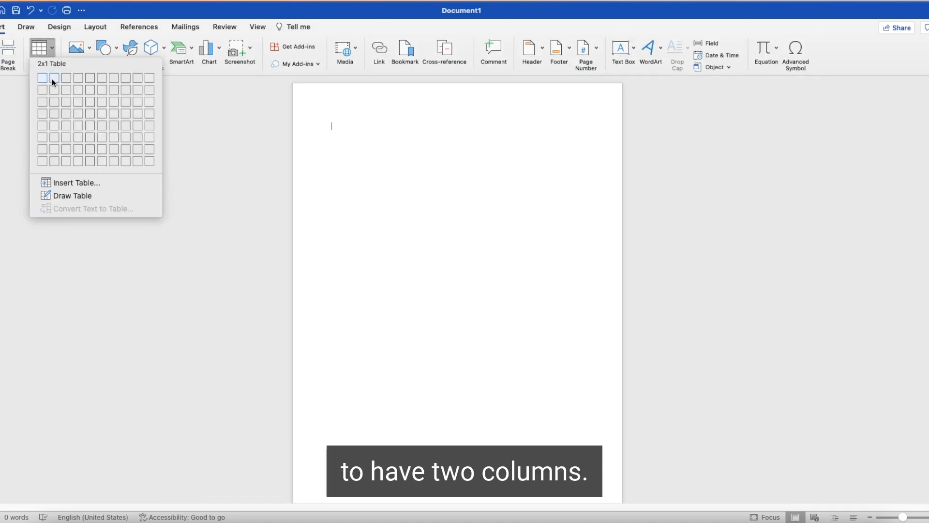
{"action": "left_click", "coordinate": [55, 162]}
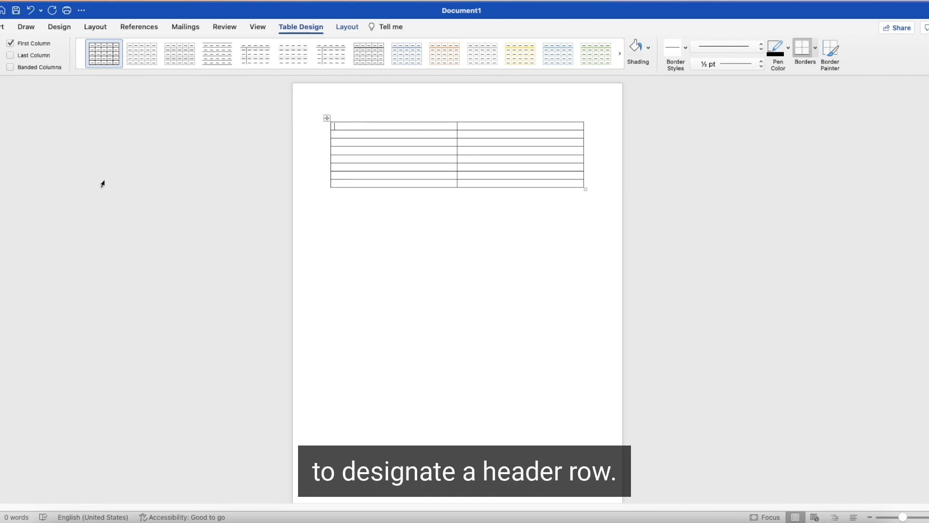
Step: Set the table's first row to repeat as a header row on each page and stop rows breaking across pages
{"action": "left_click_drag", "start_coordinate": [331, 126], "coordinate": [463, 128]}
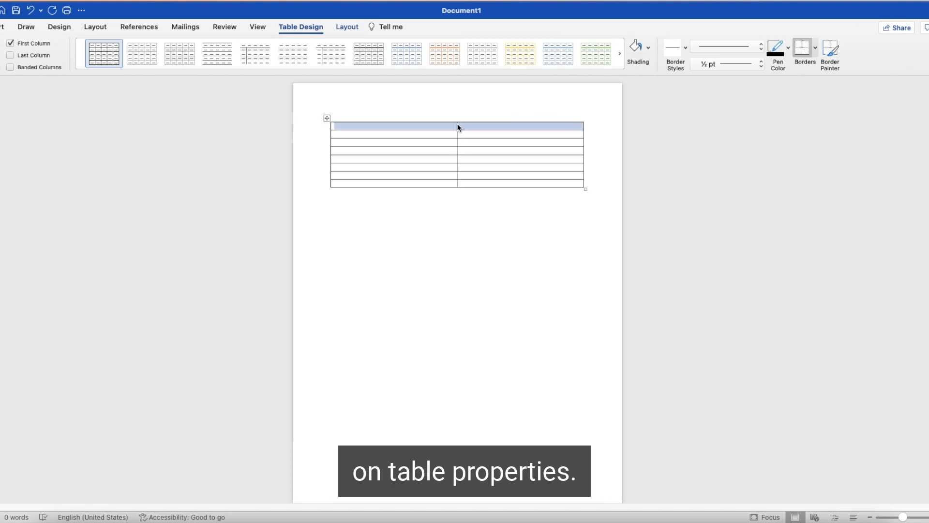
{"action": "right_click", "coordinate": [420, 128]}
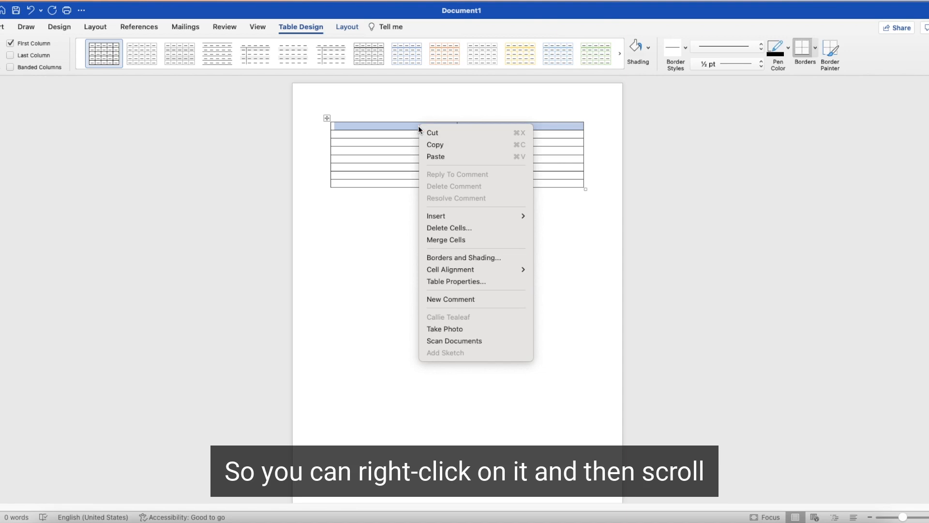
{"action": "left_click", "coordinate": [458, 280]}
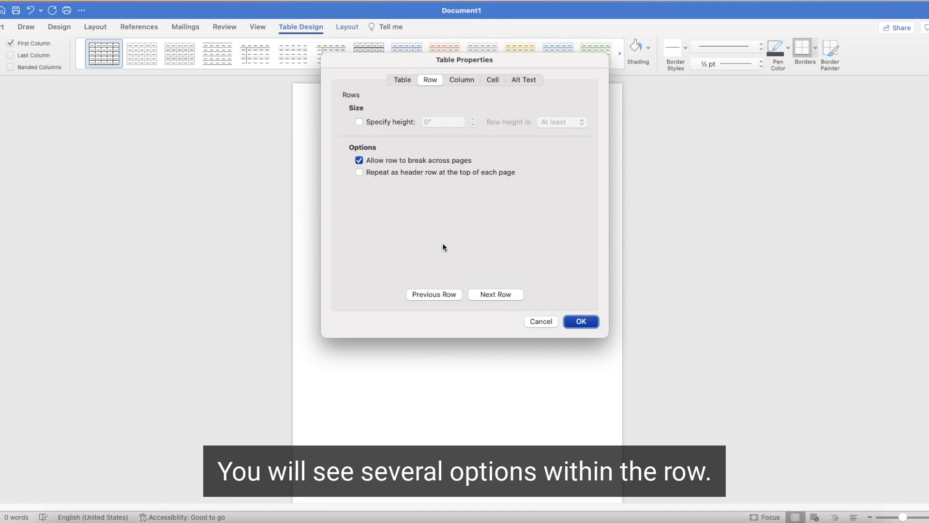
{"action": "left_click", "coordinate": [359, 161]}
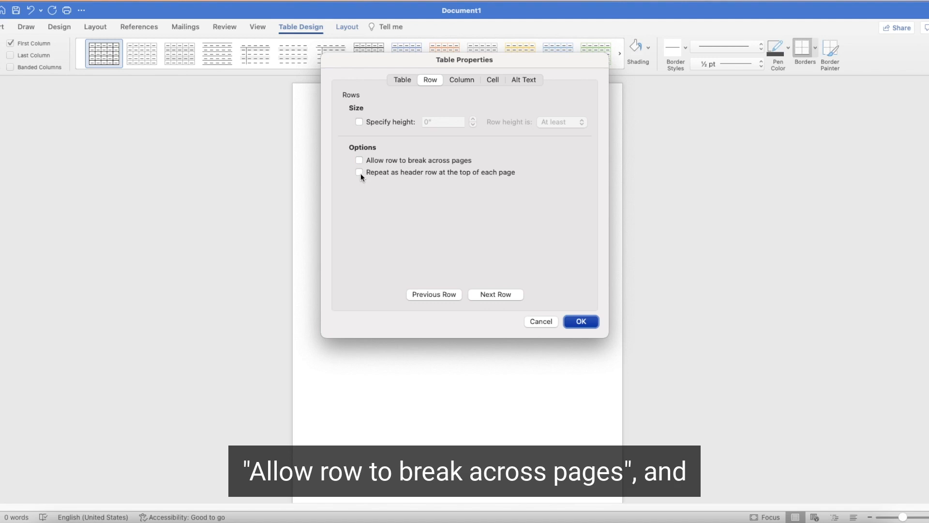
{"action": "left_click", "coordinate": [359, 173]}
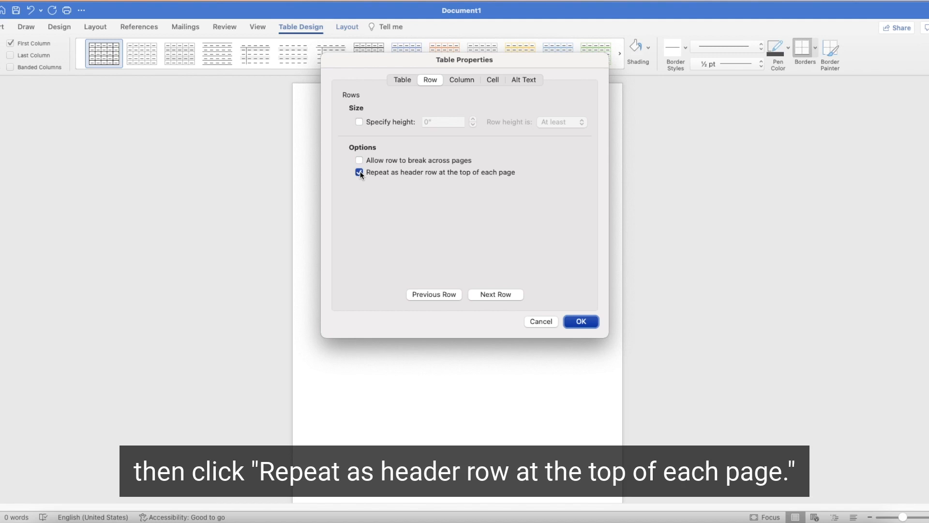
{"action": "left_click", "coordinate": [583, 322]}
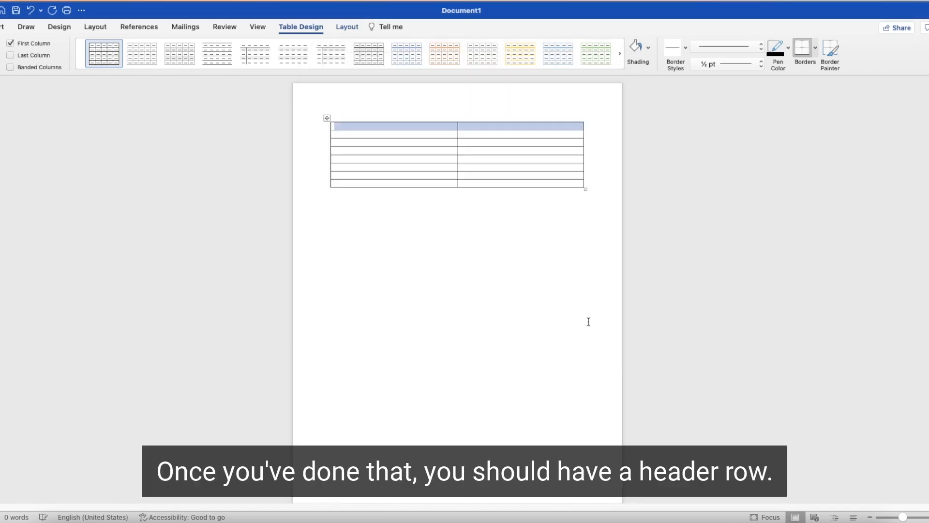
Step: Scroll through the filled table to check the header row at the top of the second page
{"action": "left_click", "coordinate": [366, 127]}
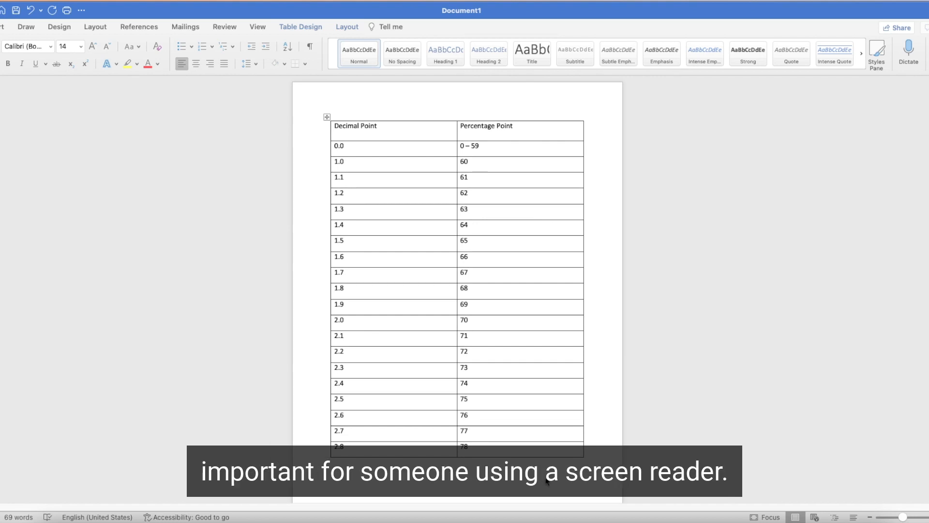
{"action": "scroll", "coordinate": [546, 481], "scroll_direction": "down", "scroll_amount": 10}
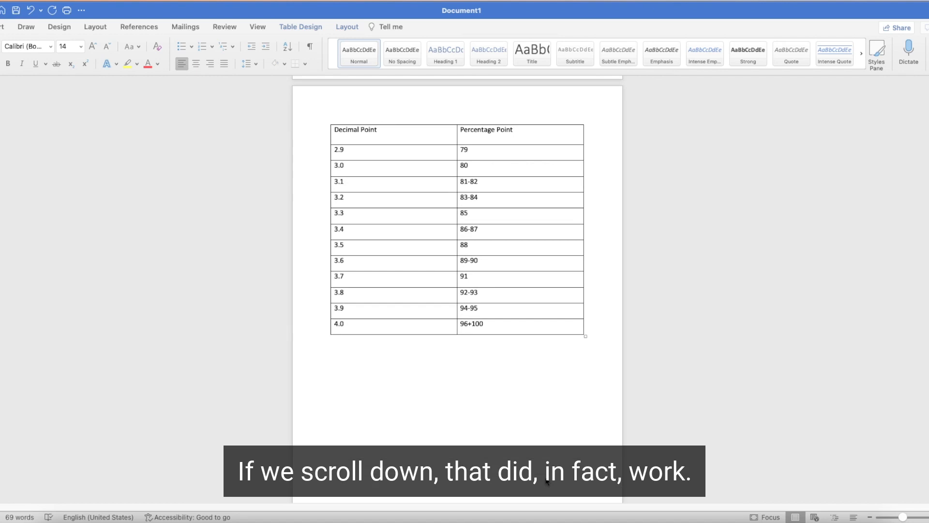
{"action": "scroll", "coordinate": [546, 481], "scroll_direction": "up", "scroll_amount": 10}
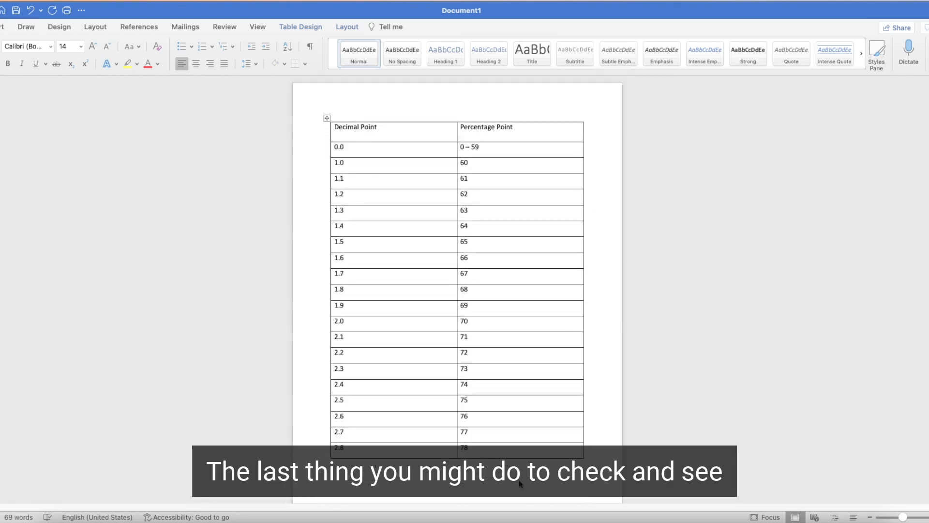
Step: Tab through every cell of the table from the header to the last row to check the reading order
{"action": "left_click", "coordinate": [393, 129]}
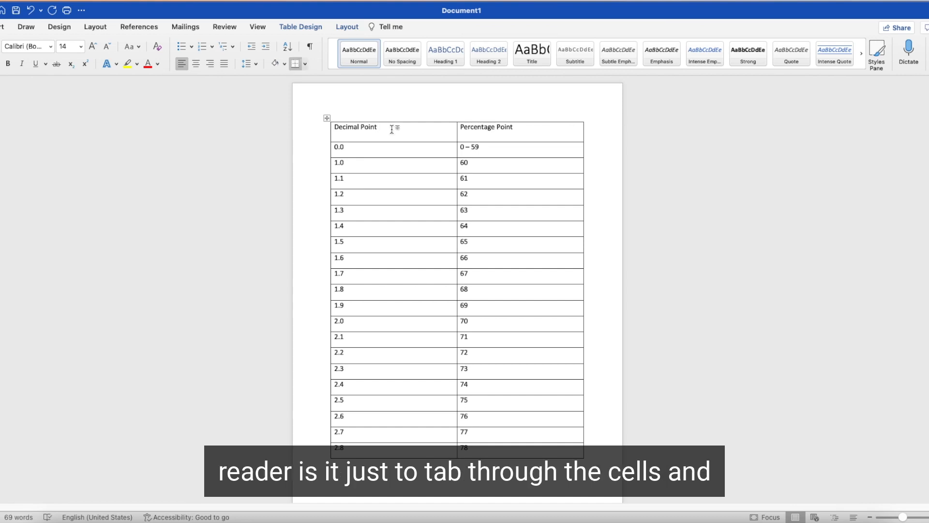
{"action": "key", "text": "Tab"}
{"action": "key", "text": "Tab"}
{"action": "key", "text": "Tab"}
{"action": "key", "text": "Tab"}
{"action": "key", "text": "Tab"}
{"action": "key", "text": "Tab"}
{"action": "key", "text": "Tab"}
{"action": "key", "text": "Tab"}
{"action": "key", "text": "Tab"}
{"action": "key", "text": "Tab"}
{"action": "key", "text": "Tab"}
{"action": "key", "text": "Tab"}
{"action": "key", "text": "Tab"}
{"action": "key", "text": "Tab"}
{"action": "key", "text": "Tab"}
{"action": "key", "text": "Tab"}
{"action": "key", "text": "Tab"}
{"action": "key", "text": "Tab"}
{"action": "key", "text": "Tab"}
{"action": "key", "text": "Tab"}
{"action": "key", "text": "Tab"}
{"action": "key", "text": "Tab"}
{"action": "key", "text": "Tab"}
{"action": "key", "text": "Tab"}
{"action": "key", "text": "Tab"}
{"action": "key", "text": "Tab"}
{"action": "key", "text": "Tab"}
{"action": "key", "text": "Tab"}
{"action": "key", "text": "Tab"}
{"action": "key", "text": "Tab"}
{"action": "key", "text": "Tab"}
{"action": "key", "text": "Tab"}
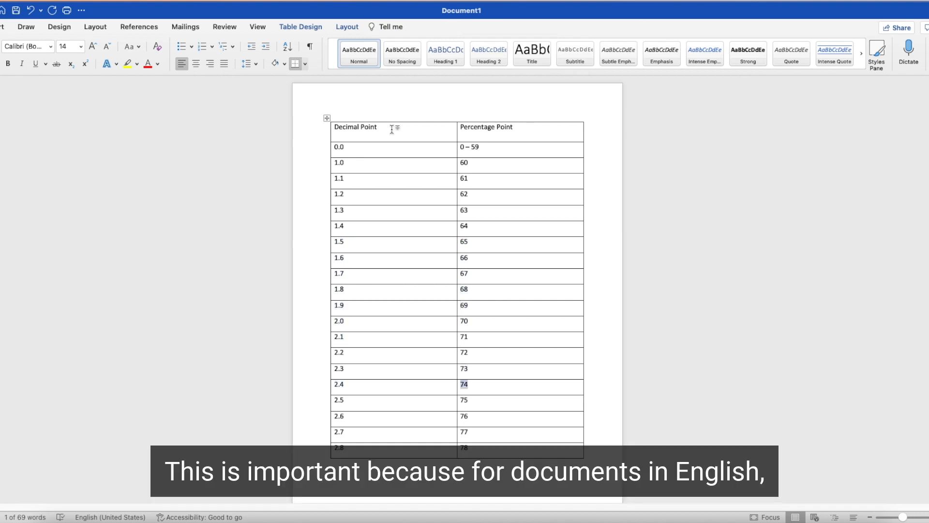
{"action": "key", "text": "Tab"}
{"action": "key", "text": "Tab"}
{"action": "key", "text": "Tab"}
{"action": "key", "text": "Tab"}
{"action": "key", "text": "Tab"}
{"action": "key", "text": "Tab"}
{"action": "key", "text": "Tab"}
{"action": "key", "text": "Tab"}
{"action": "key", "text": "Tab"}
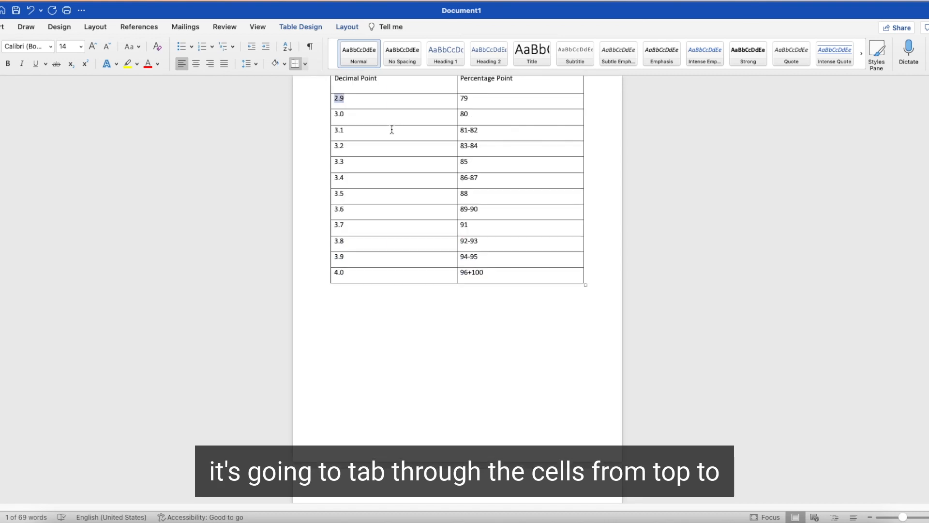
{"action": "key", "text": "Tab"}
{"action": "key", "text": "Tab"}
{"action": "key", "text": "Tab"}
{"action": "key", "text": "Tab"}
{"action": "key", "text": "Tab"}
{"action": "key", "text": "Tab"}
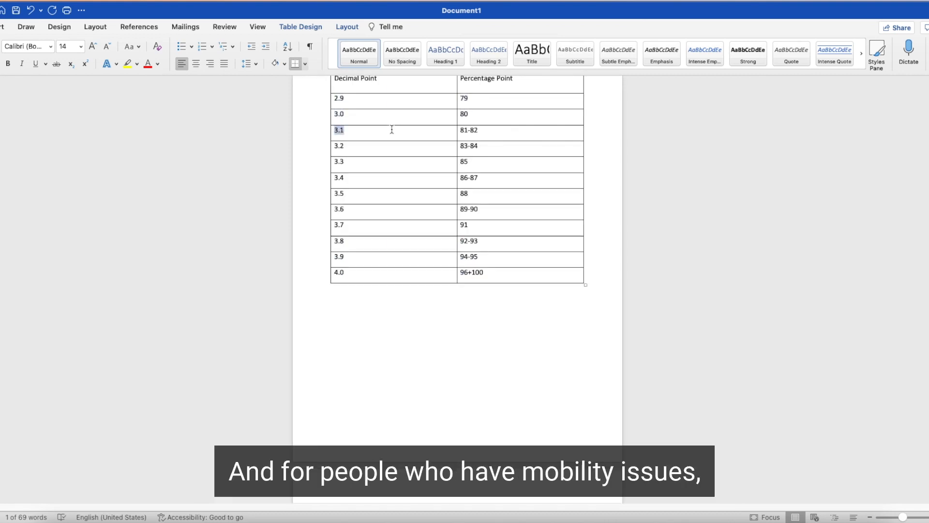
{"action": "key", "text": "Tab"}
{"action": "key", "text": "Tab"}
{"action": "key", "text": "Tab"}
{"action": "key", "text": "Tab"}
{"action": "key", "text": "Tab"}
{"action": "key", "text": "Tab"}
{"action": "key", "text": "Tab"}
{"action": "key", "text": "Tab"}
{"action": "key", "text": "Tab"}
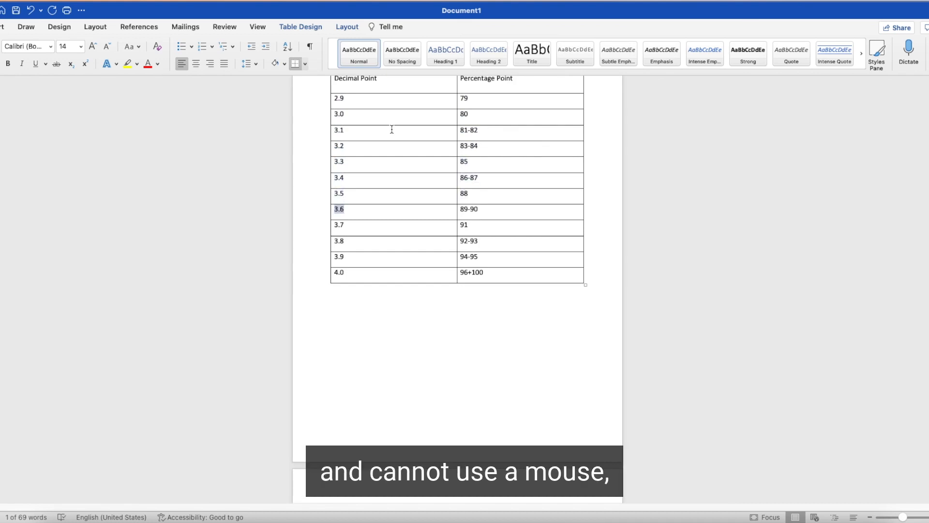
{"action": "key", "text": "Tab"}
{"action": "key", "text": "Tab"}
{"action": "key", "text": "Tab"}
{"action": "key", "text": "Tab"}
{"action": "key", "text": "Tab"}
{"action": "key", "text": "Tab"}
{"action": "key", "text": "Tab"}
{"action": "key", "text": "Tab"}
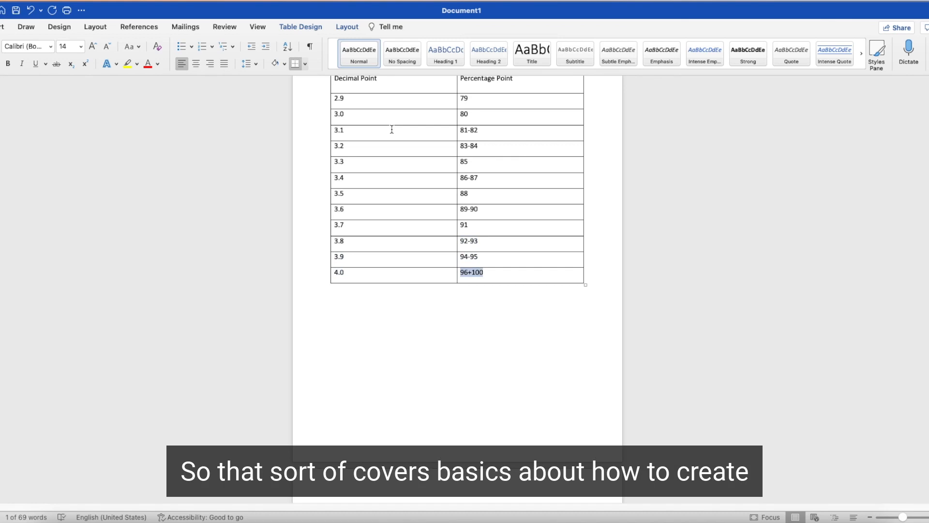
{"action": "scroll", "coordinate": [393, 141], "scroll_direction": "up", "scroll_amount": 10}
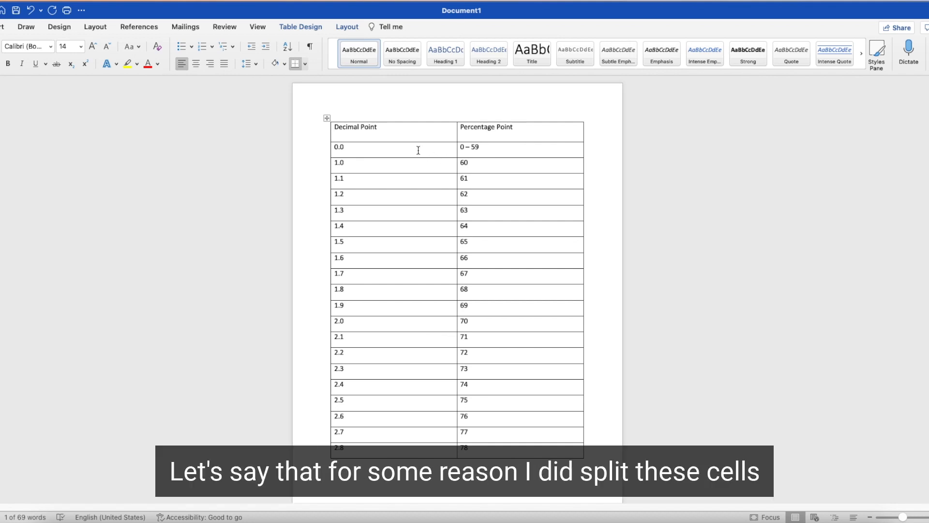
Step: Split the cell holding 0.0 into two columns and one row
{"action": "right_click", "coordinate": [418, 151]}
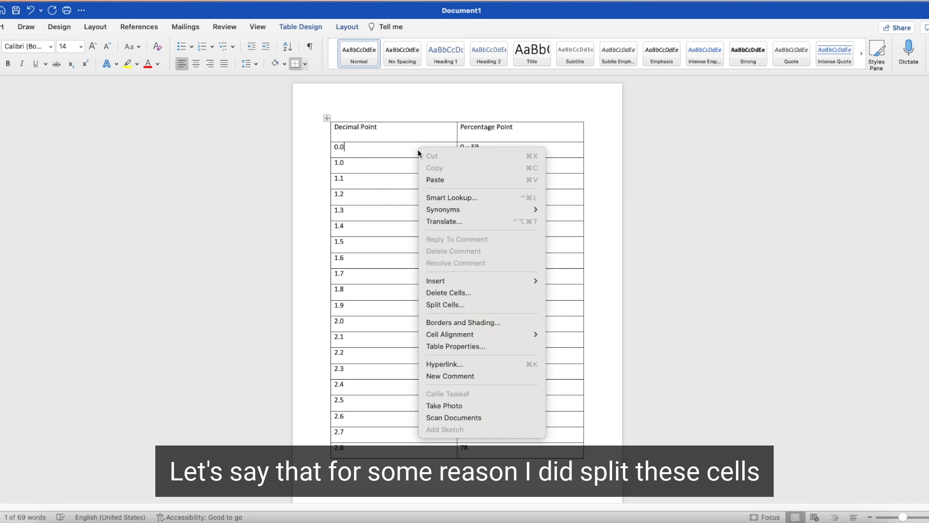
{"action": "left_click", "coordinate": [447, 304]}
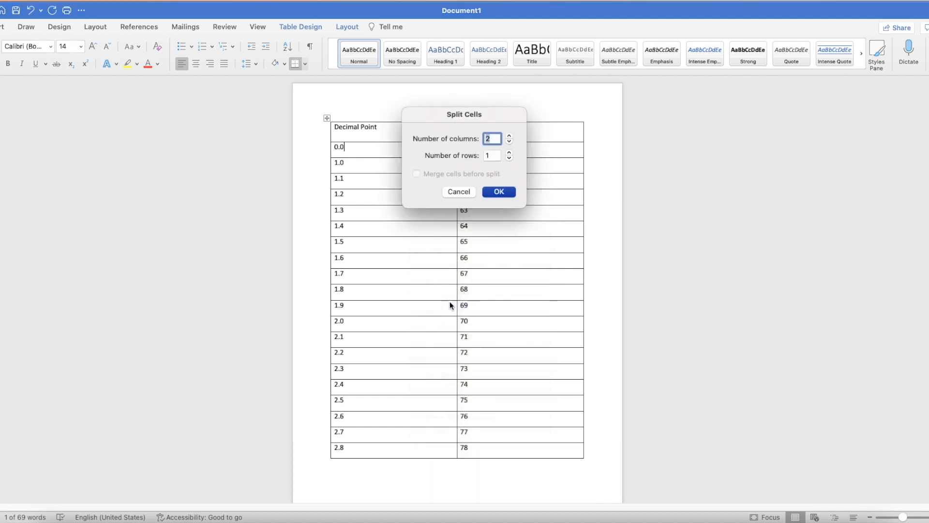
{"action": "left_click", "coordinate": [499, 192]}
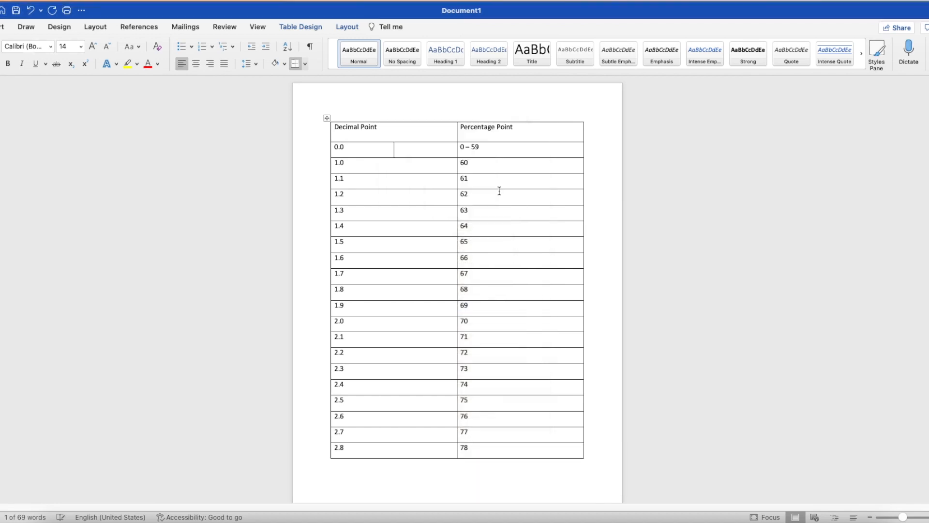
Step: Merge the two split cells back into a single cell
{"action": "right_click", "coordinate": [404, 154]}
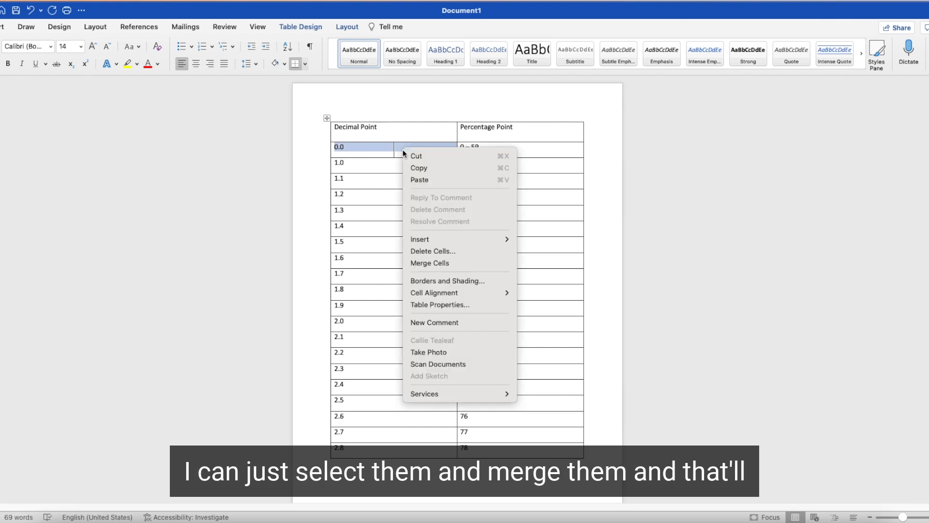
{"action": "left_click", "coordinate": [427, 264]}
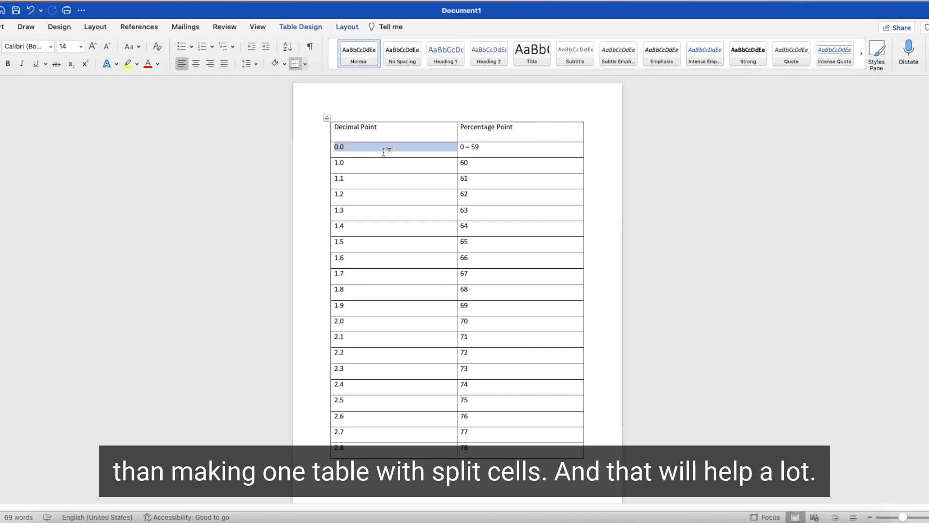
Step: Give the table the alt text title 'Decimal to percentage point conversion' in its table properties
{"action": "right_click", "coordinate": [389, 199]}
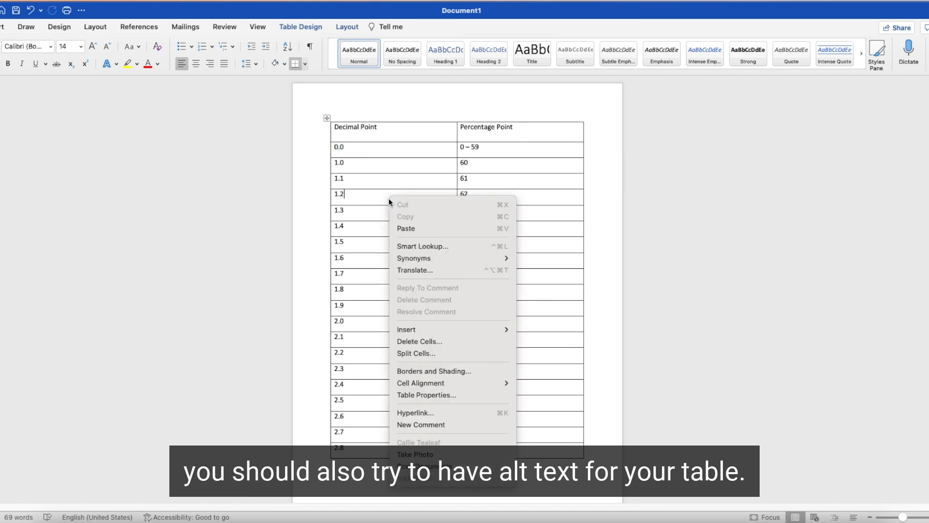
{"action": "mouse_move", "coordinate": [446, 324]}
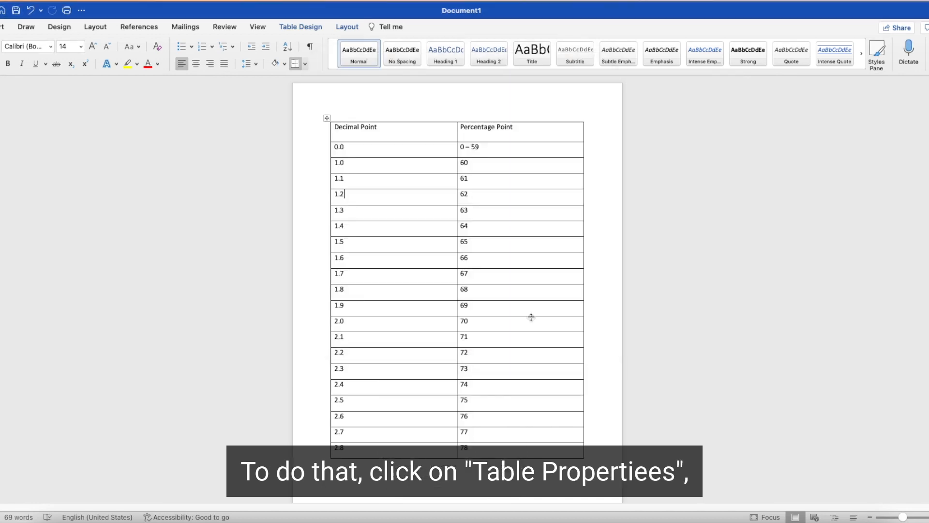
{"action": "right_click", "coordinate": [504, 307]}
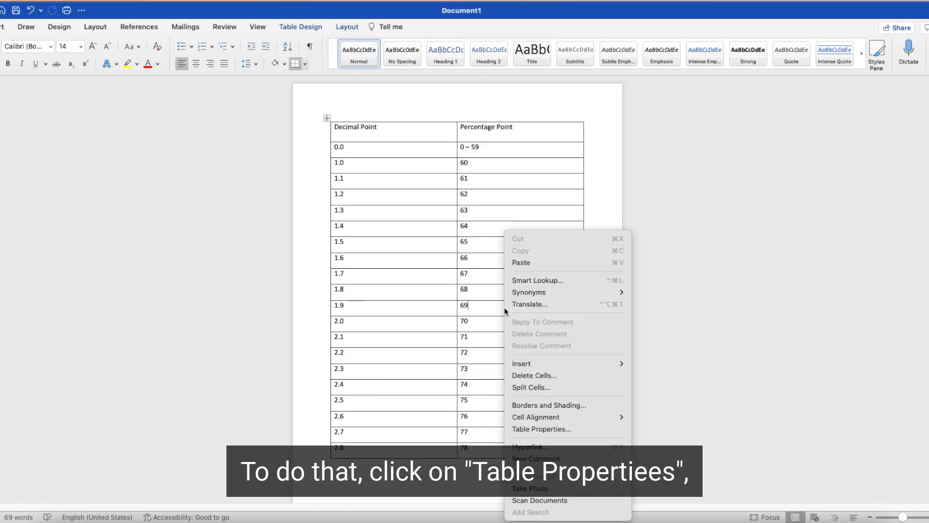
{"action": "left_click", "coordinate": [547, 430]}
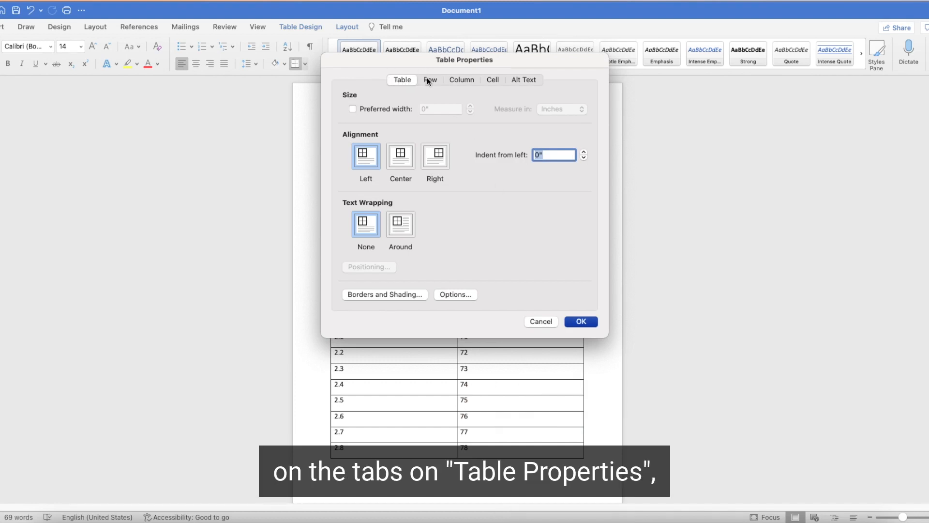
{"action": "left_click", "coordinate": [528, 81]}
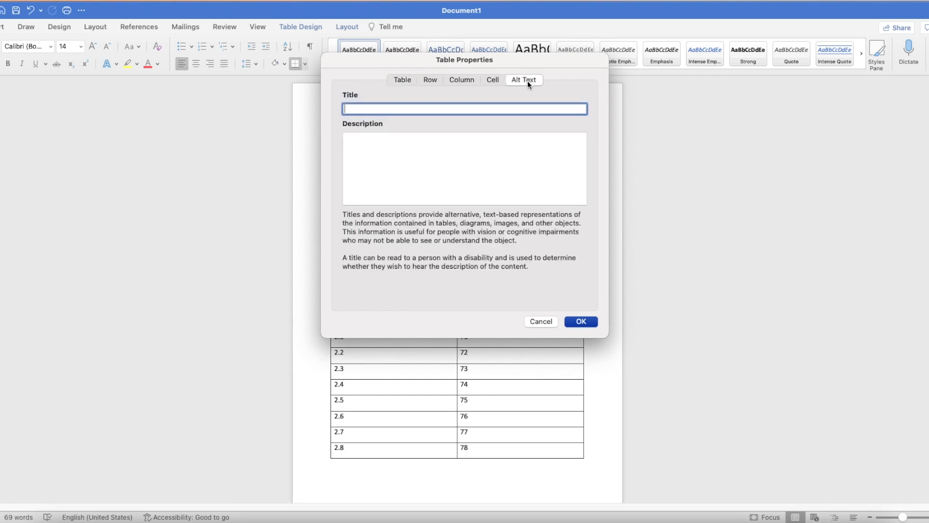
{"action": "type", "text": "Decimal to percentage point conversation"}
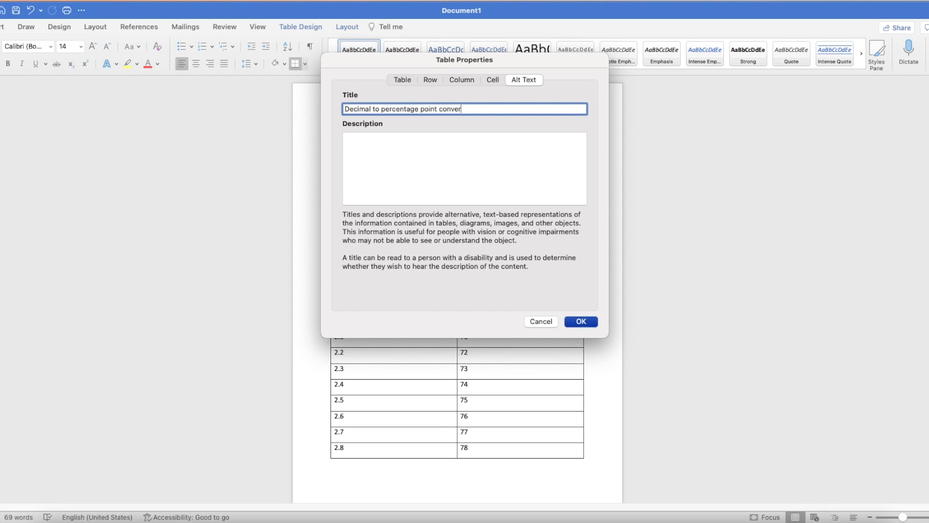
{"action": "key", "text": "BackSpace"}
{"action": "key", "text": "BackSpace"}
{"action": "key", "text": "BackSpace"}
{"action": "key", "text": "BackSpace"}
{"action": "key", "text": "BackSpace"}
{"action": "type", "text": "ion"}
{"action": "key", "text": "Tab"}
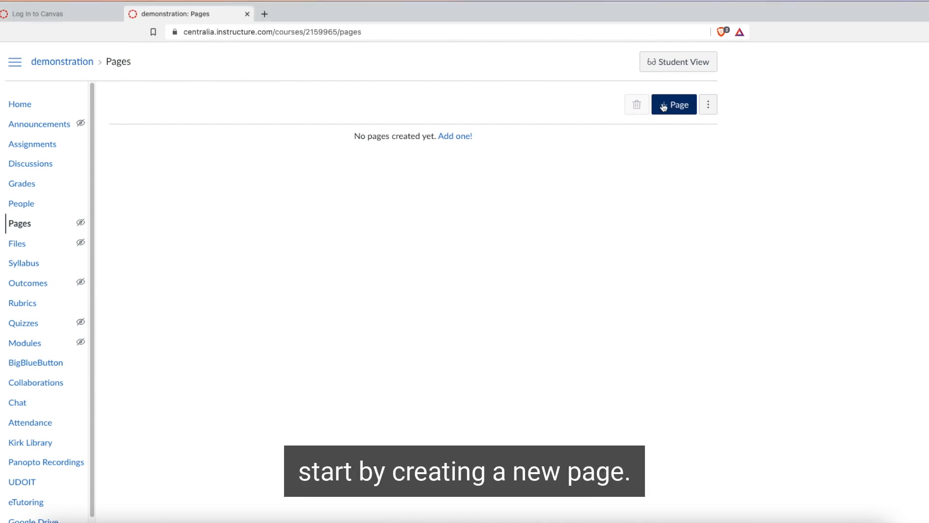
Step: In Canvas, create a new course page titled Practice table
{"action": "left_click", "coordinate": [663, 106]}
{"action": "type", "text": "Practice table"}
{"action": "left_click", "coordinate": [338, 223]}
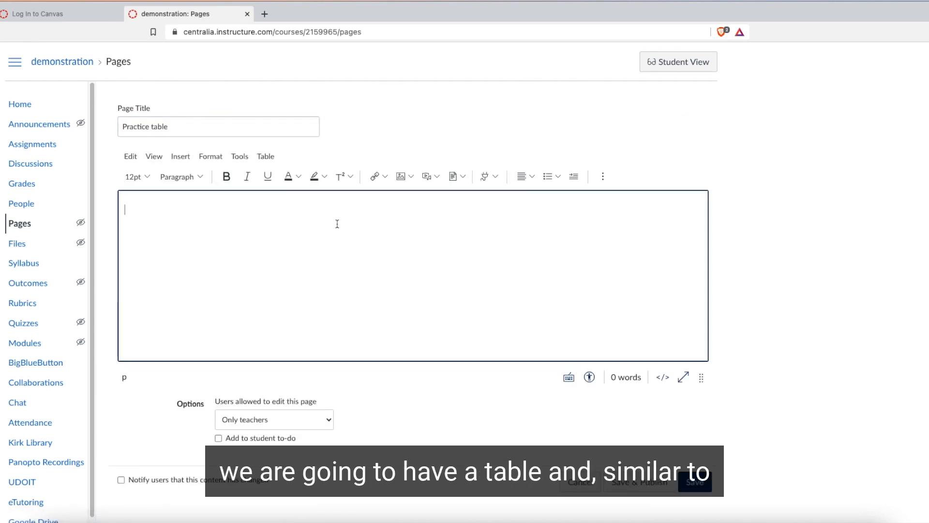
Step: Insert a two-column, ten-row table into the page body
{"action": "left_click", "coordinate": [179, 157]}
{"action": "mouse_move", "coordinate": [202, 266]}
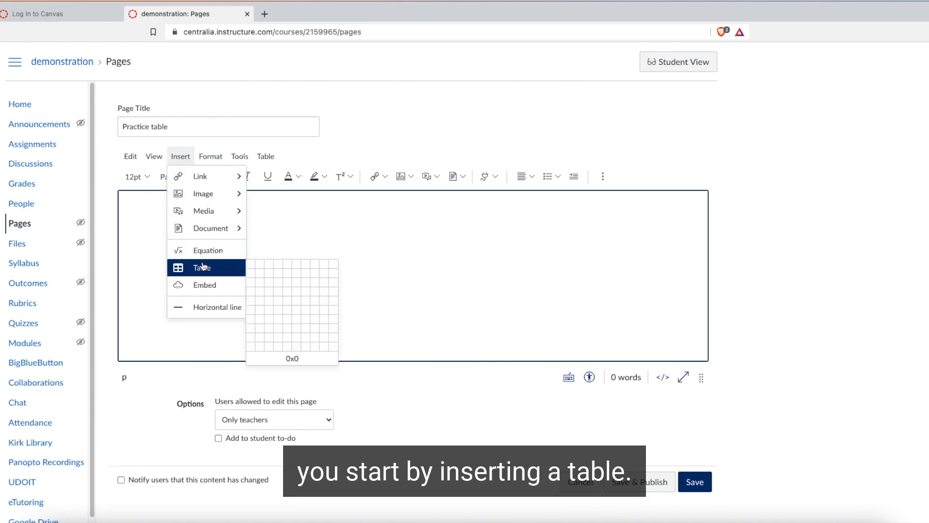
{"action": "left_click", "coordinate": [260, 346]}
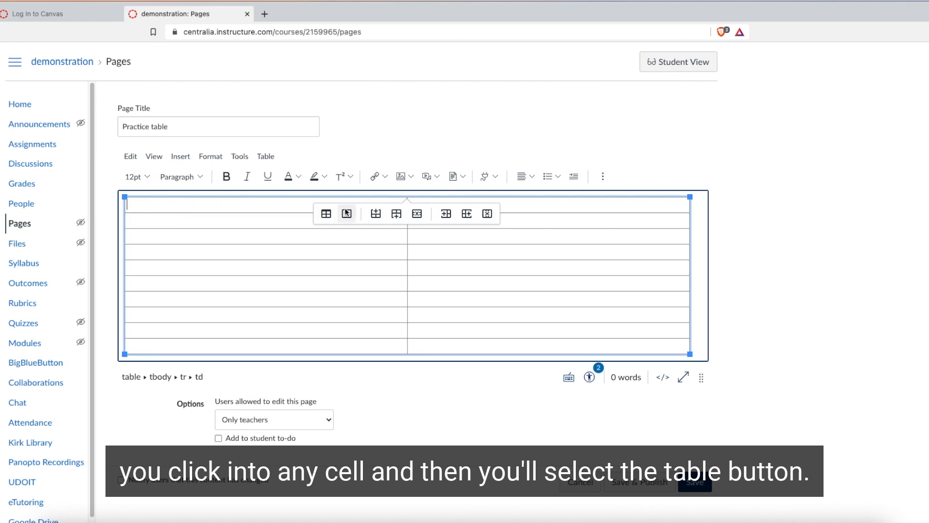
Step: Turn on Show caption in the table's properties
{"action": "left_click", "coordinate": [268, 158]}
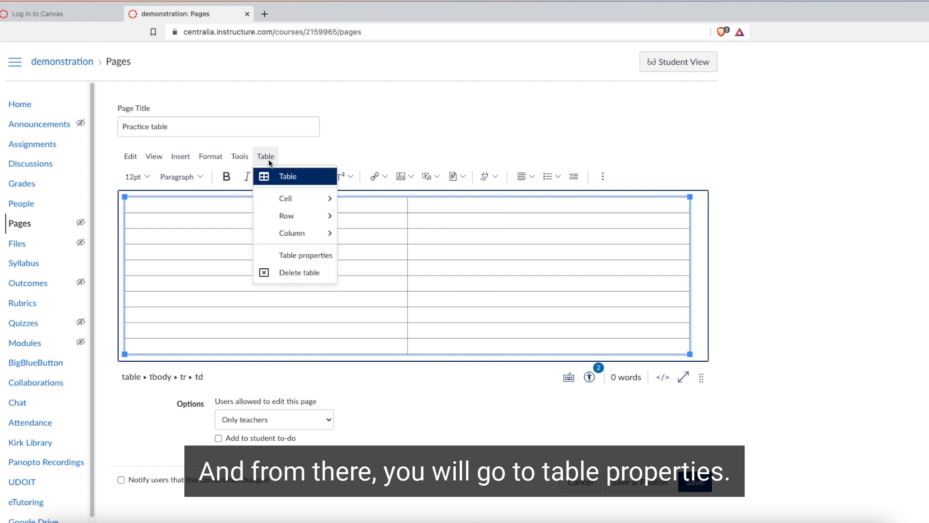
{"action": "left_click", "coordinate": [281, 256]}
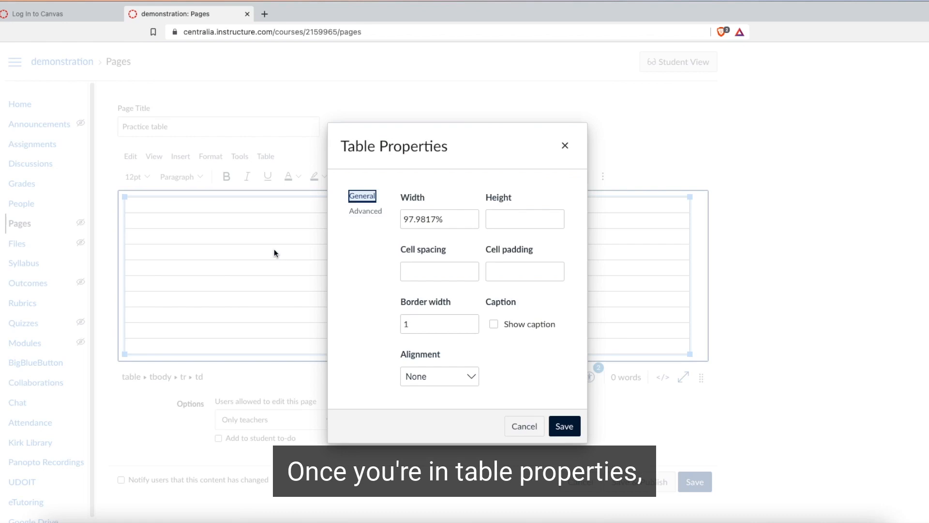
{"action": "left_click", "coordinate": [494, 324]}
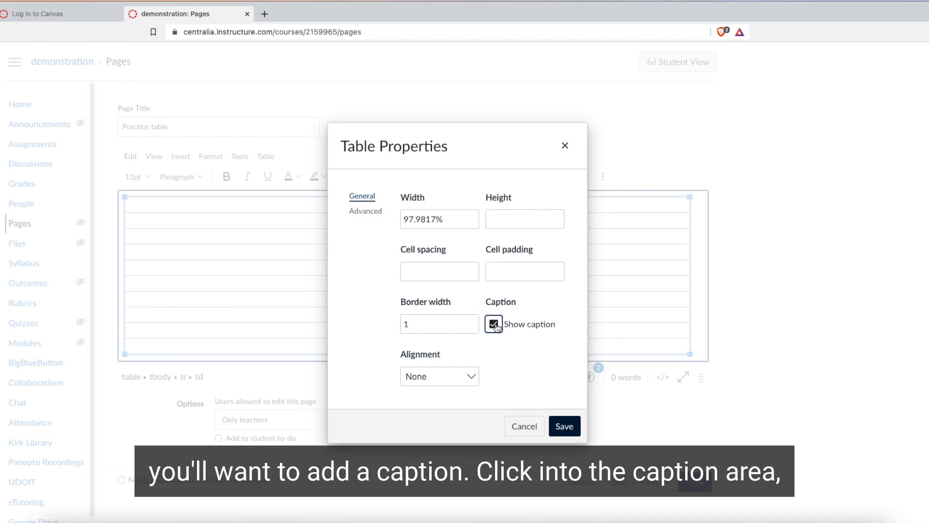
{"action": "left_click", "coordinate": [561, 426]}
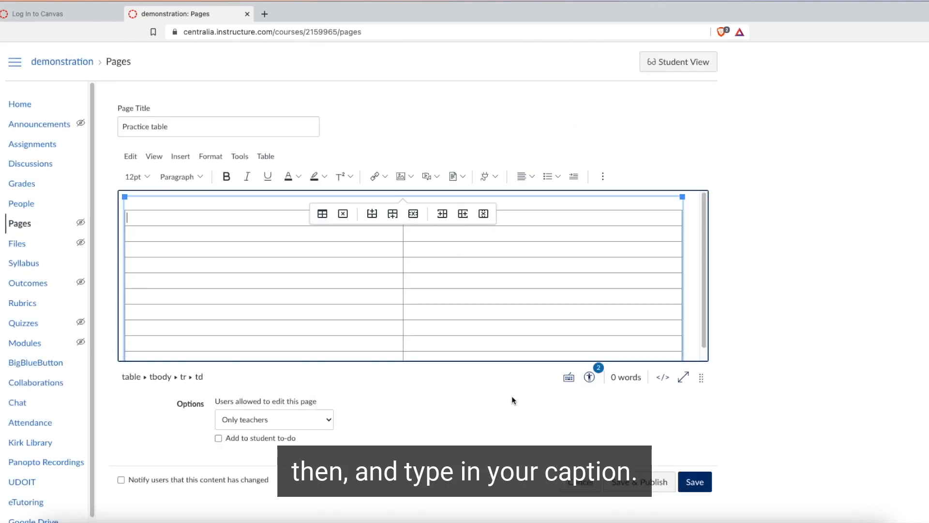
Step: Enter the table caption 'Caption for table' above the table
{"action": "left_click", "coordinate": [297, 204]}
{"action": "type", "text": "Caption for table"}
{"action": "left_click", "coordinate": [261, 220]}
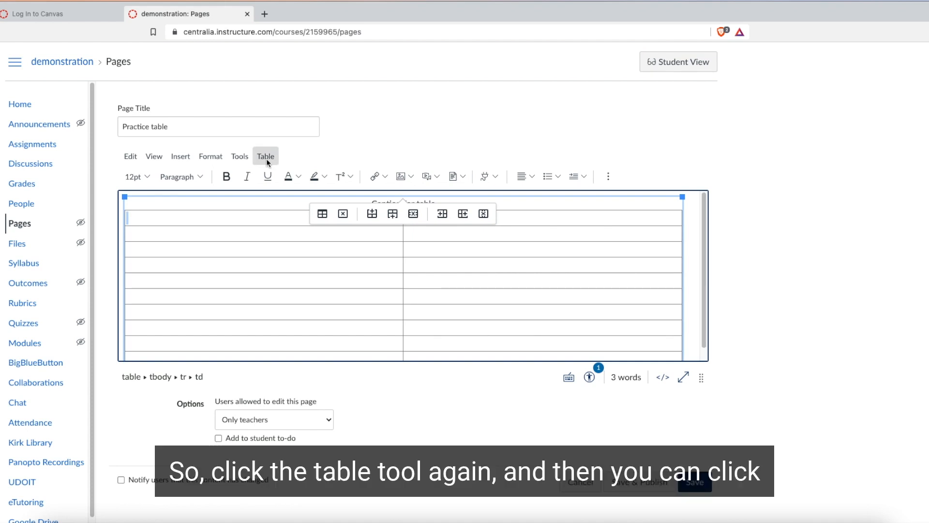
Step: Set the first cell's properties to Header cell with Row scope
{"action": "left_click", "coordinate": [266, 157]}
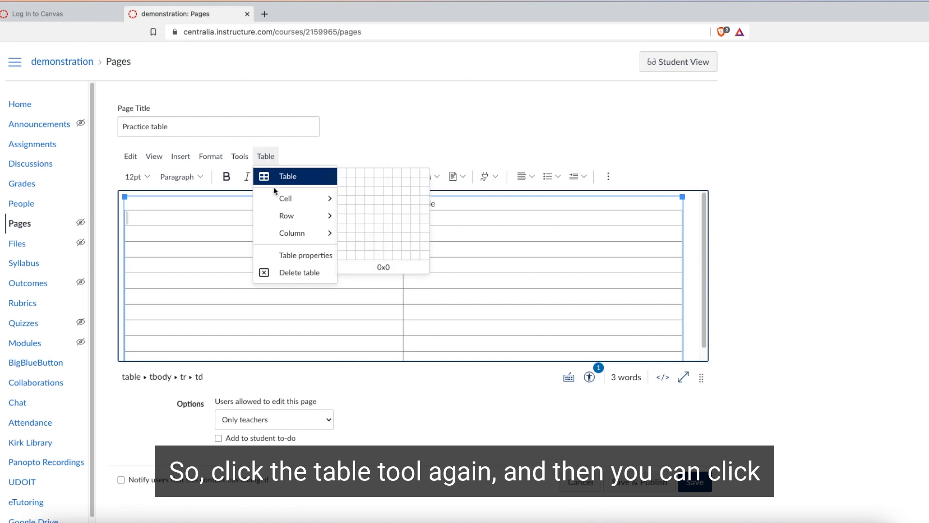
{"action": "mouse_move", "coordinate": [277, 201]}
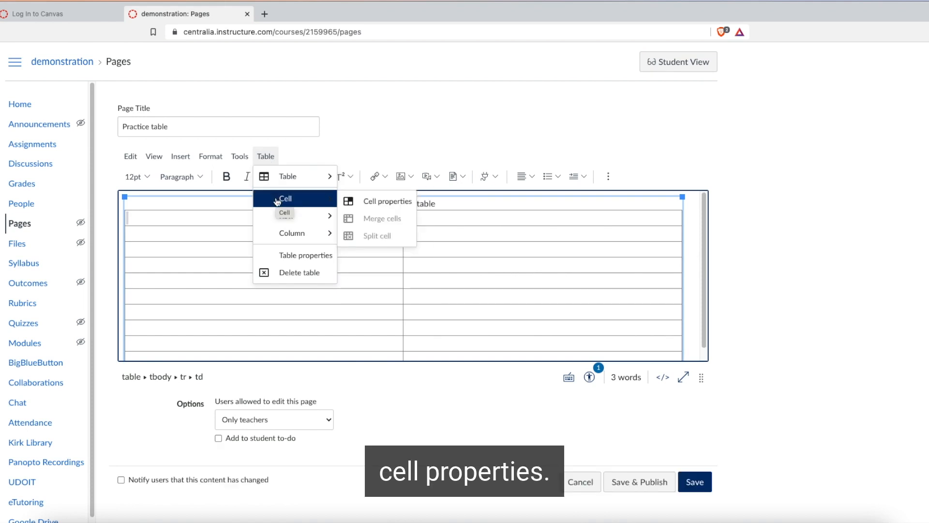
{"action": "left_click", "coordinate": [380, 208]}
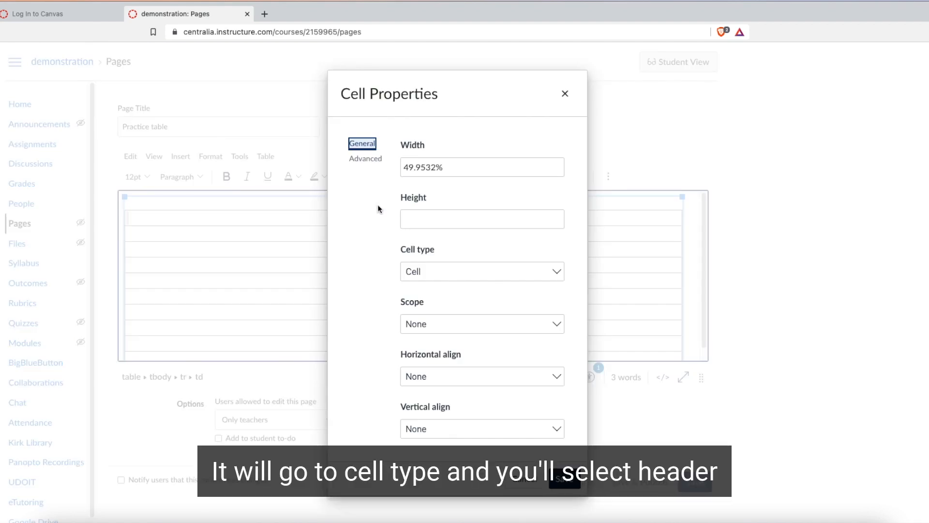
{"action": "left_click", "coordinate": [437, 270]}
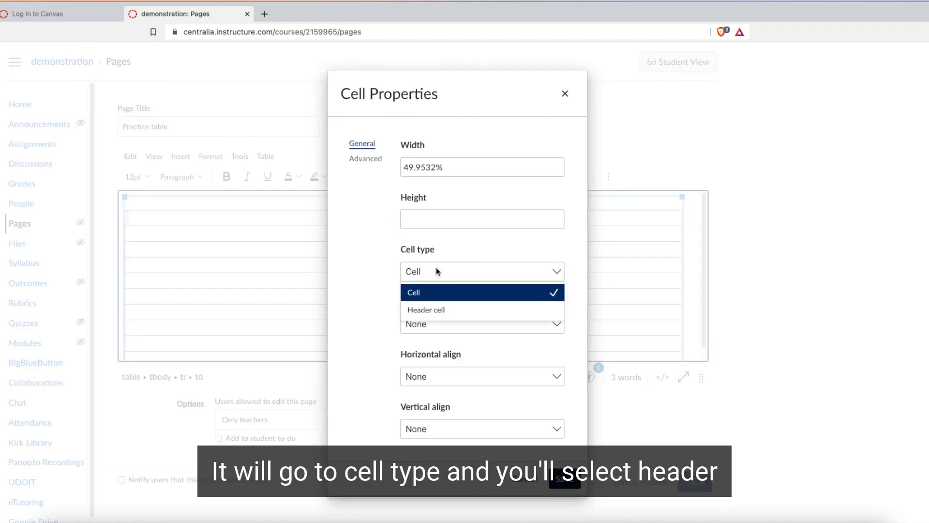
{"action": "left_click", "coordinate": [440, 311]}
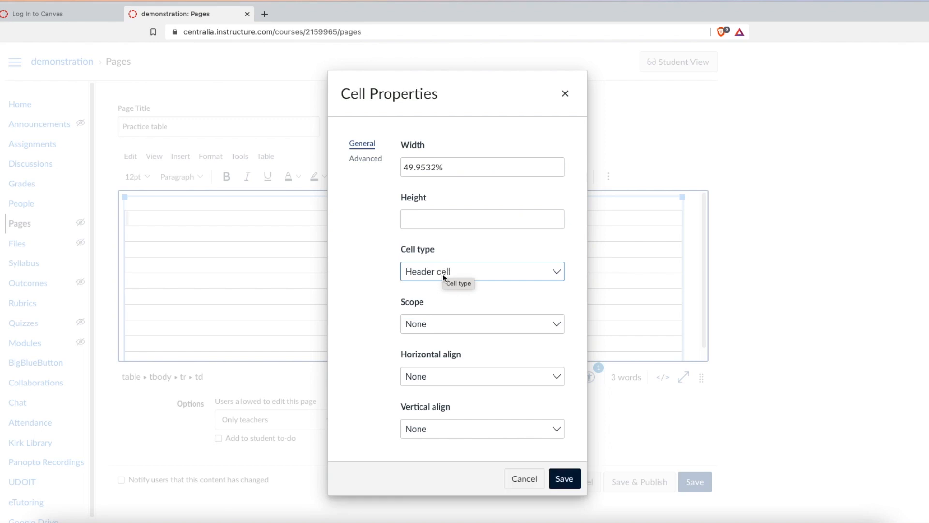
{"action": "left_click", "coordinate": [436, 326]}
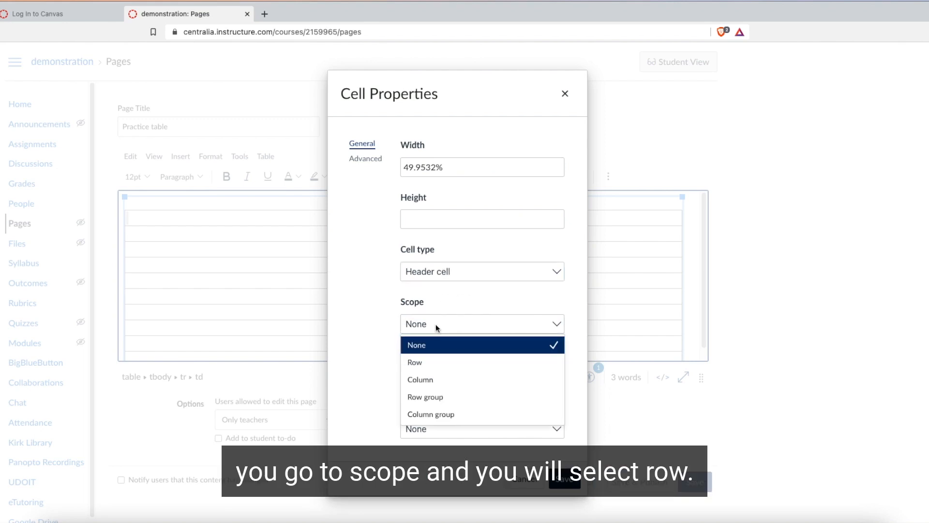
{"action": "left_click", "coordinate": [419, 363]}
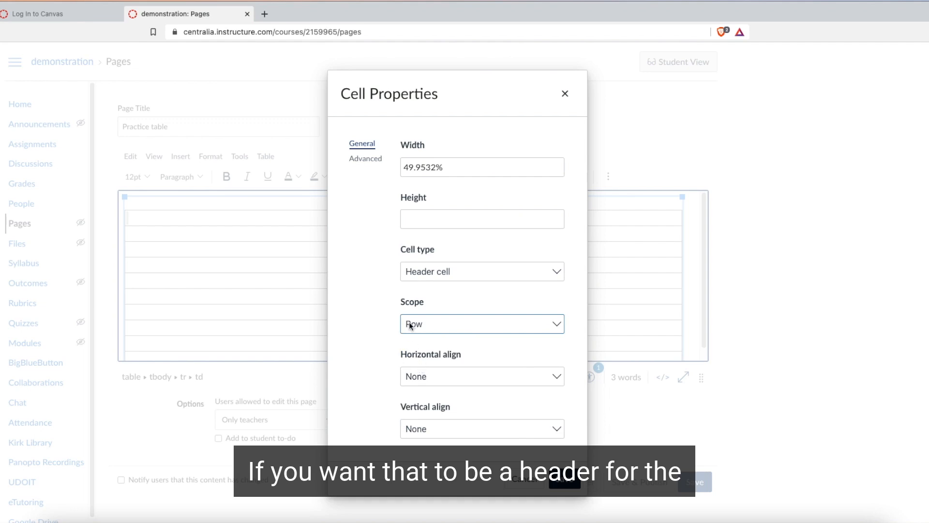
{"action": "left_click", "coordinate": [562, 479]}
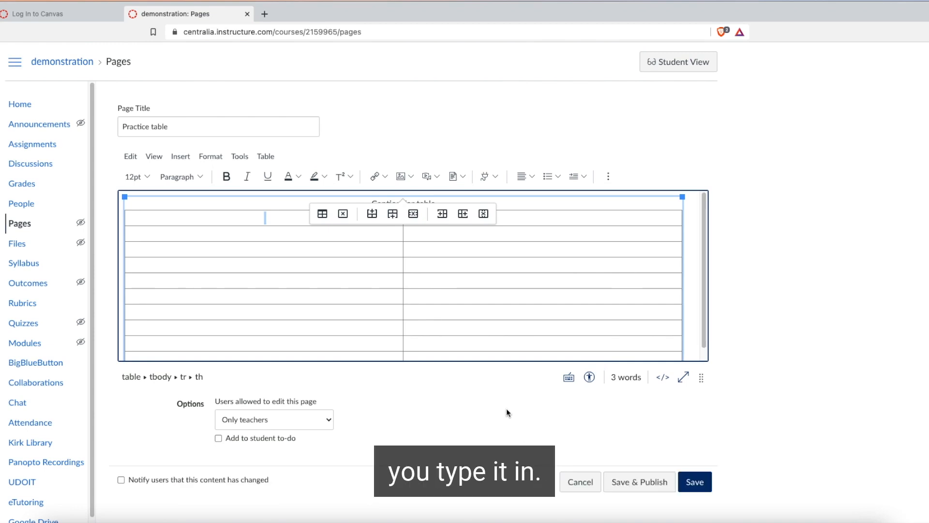
Step: Type 'Percentage Points' into the new header cell
{"action": "type", "text": "Percentage Points"}
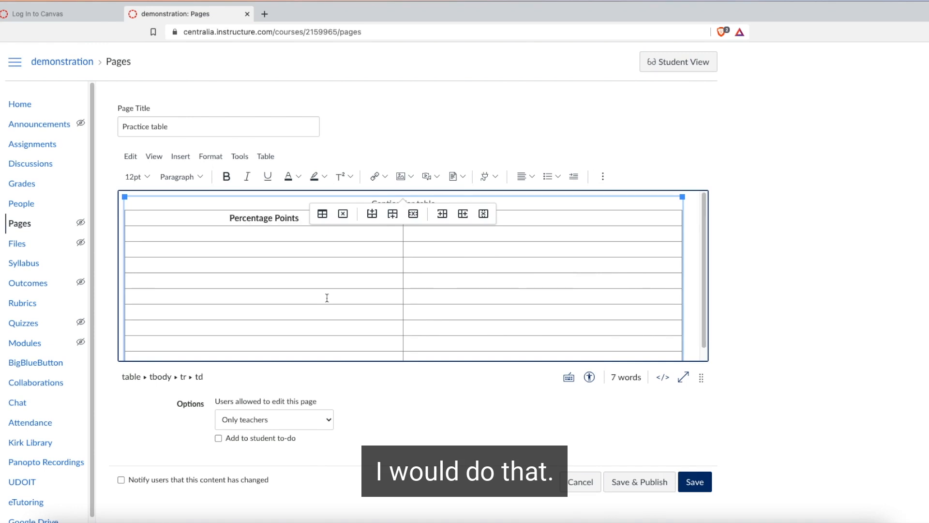
{"action": "left_click", "coordinate": [224, 232]}
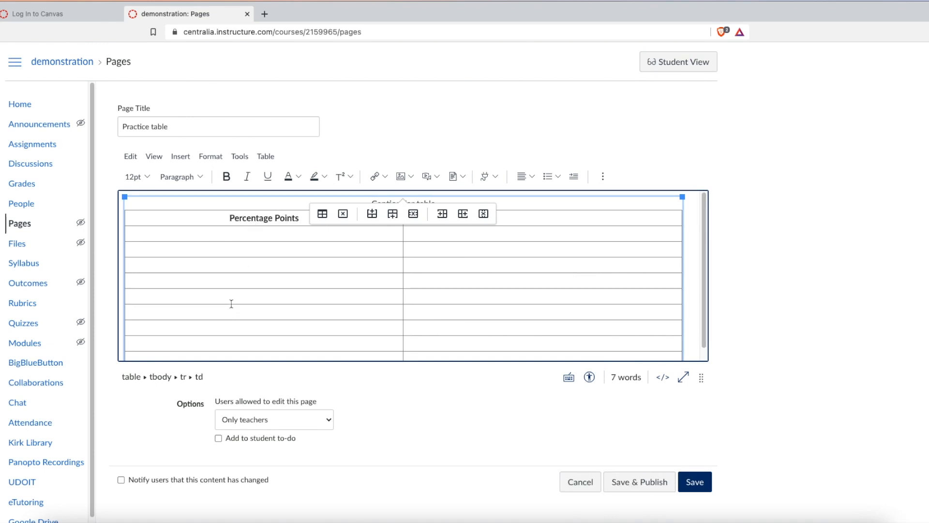
Step: Select the header cell's text and replace it with 'Sche'
{"action": "triple_click", "coordinate": [231, 217]}
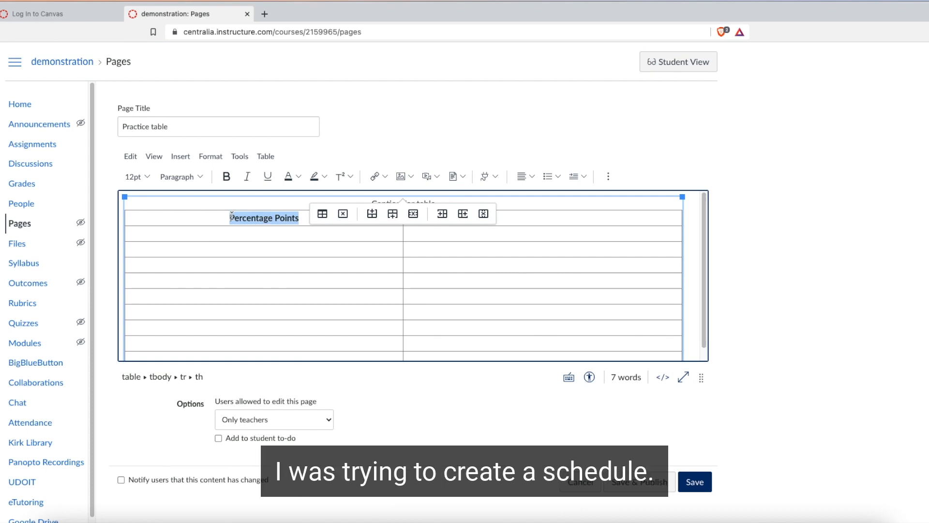
{"action": "type", "text": "Sche"}
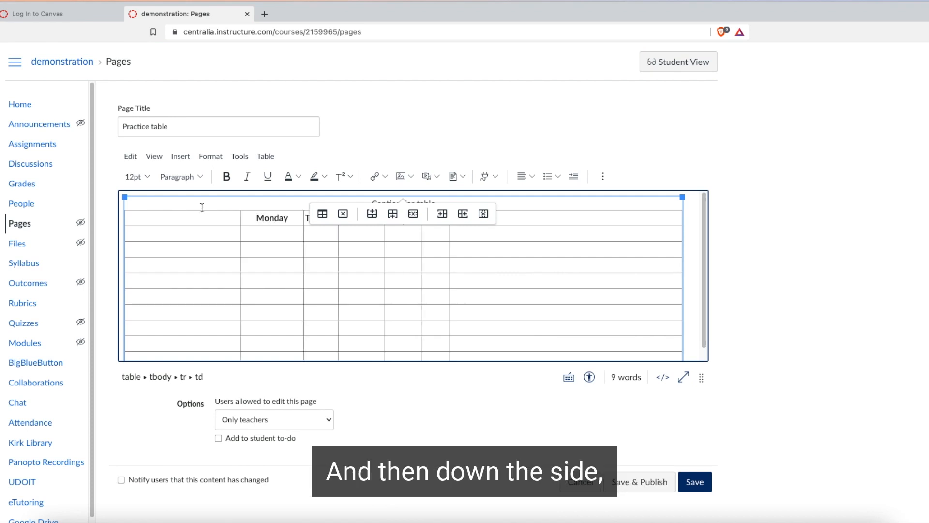
{"action": "left_click", "coordinate": [190, 229]}
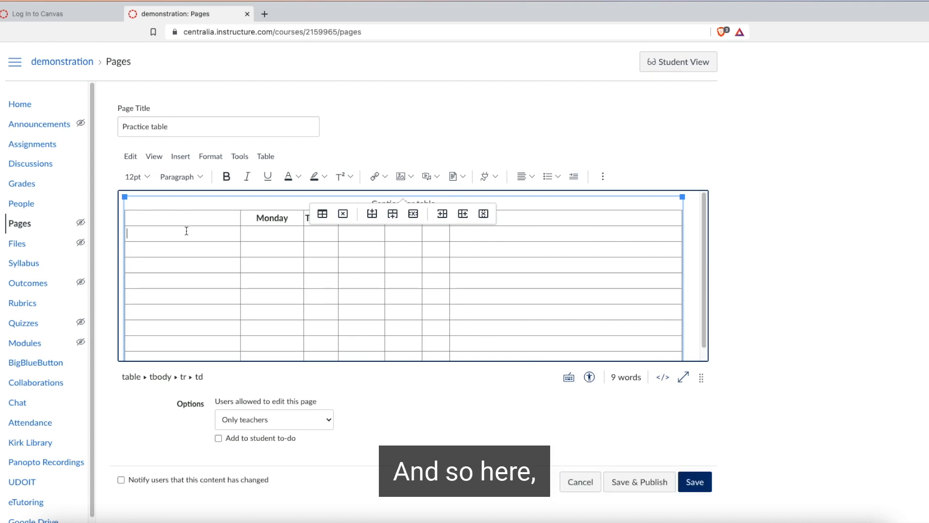
Step: Make the first-column cell below the header row a Header cell with Column scope
{"action": "right_click", "coordinate": [186, 230]}
{"action": "left_click", "coordinate": [165, 230]}
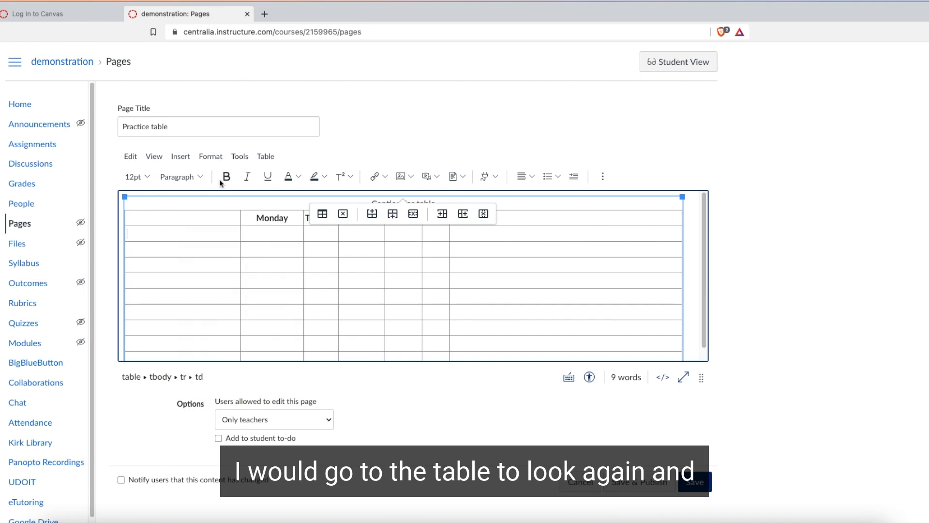
{"action": "left_click", "coordinate": [264, 157]}
{"action": "mouse_move", "coordinate": [281, 198]}
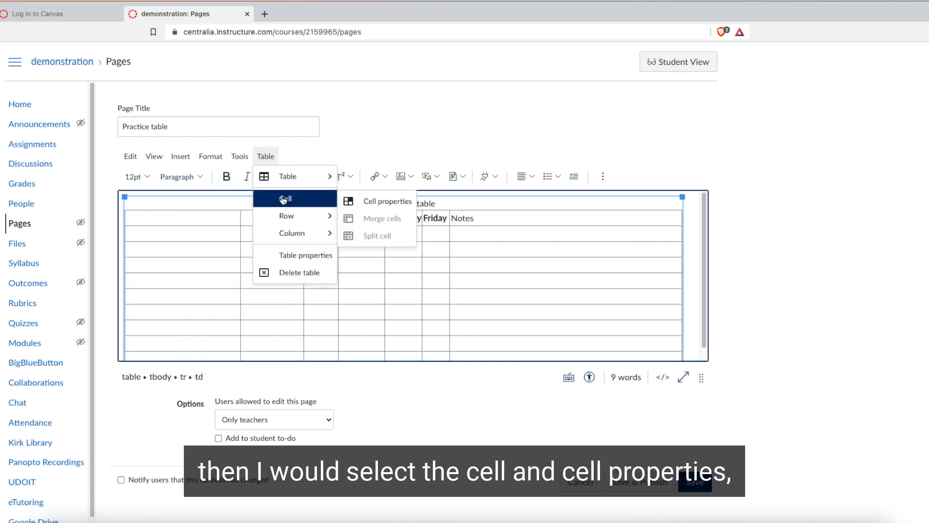
{"action": "left_click", "coordinate": [371, 200]}
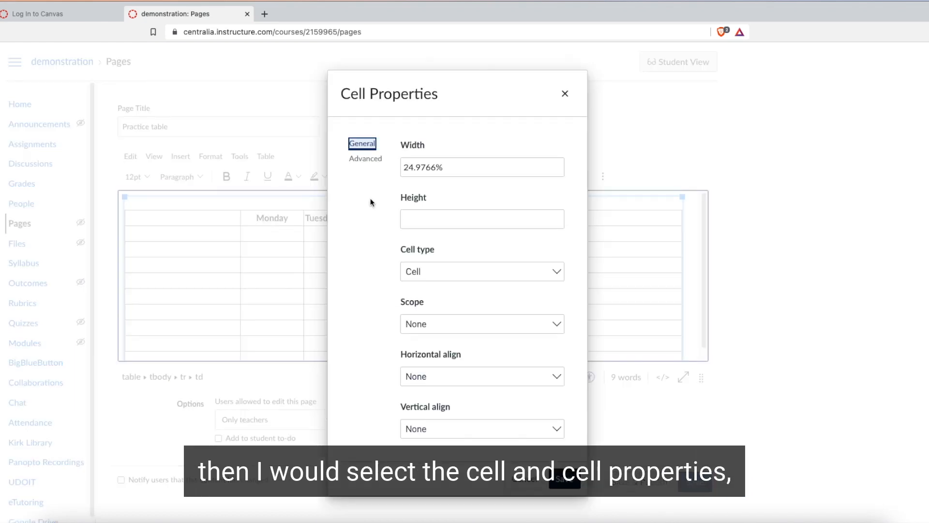
{"action": "left_click", "coordinate": [470, 271]}
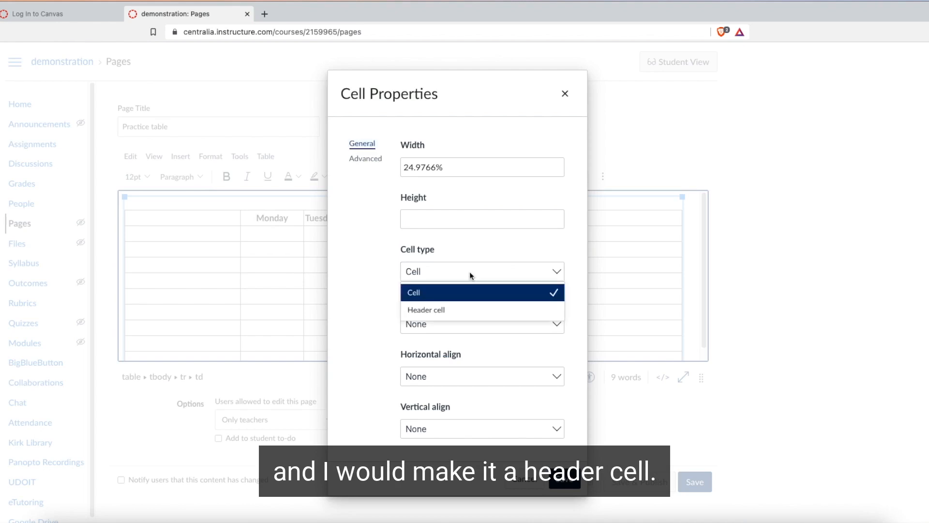
{"action": "left_click", "coordinate": [463, 309]}
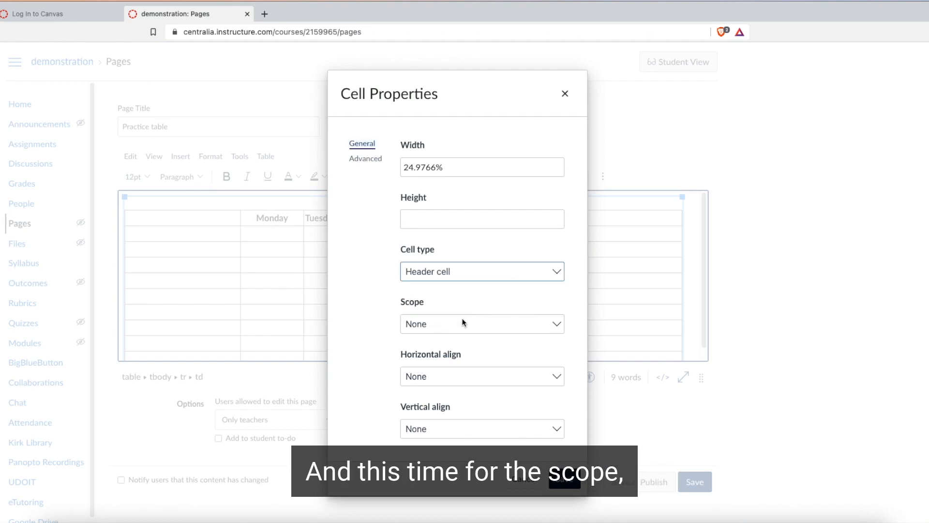
{"action": "left_click", "coordinate": [463, 325]}
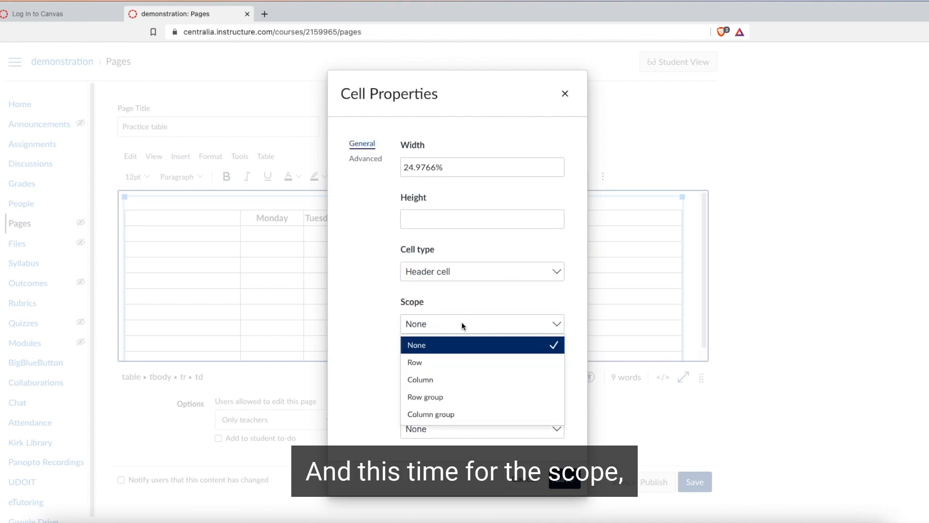
{"action": "left_click", "coordinate": [435, 380]}
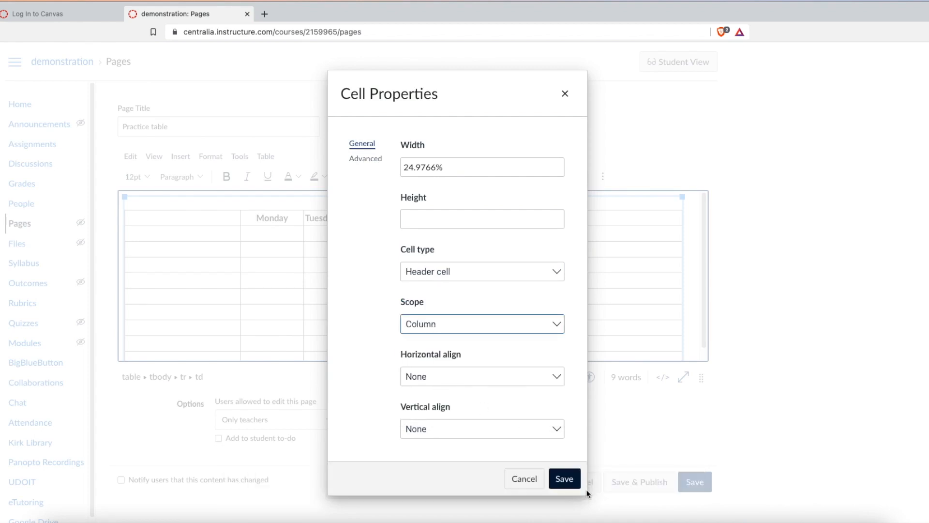
{"action": "left_click", "coordinate": [564, 479]}
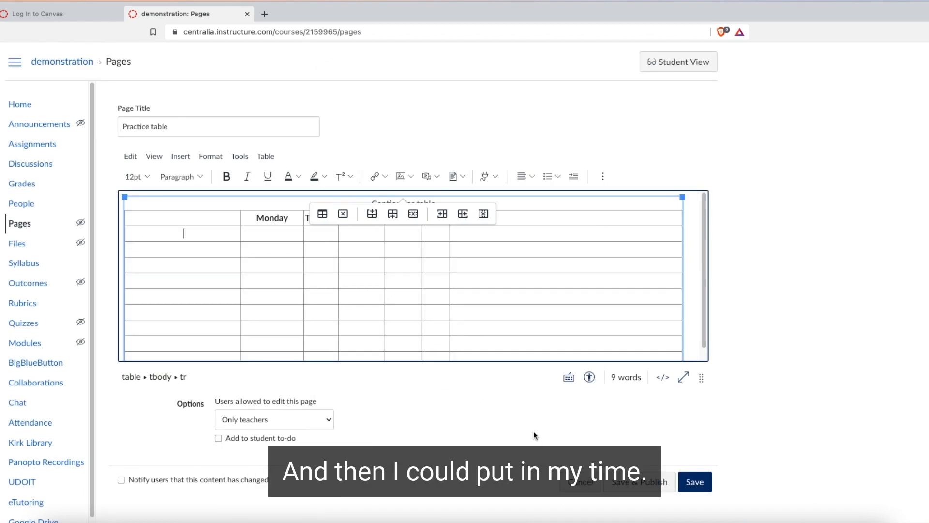
Step: Enter the times 8:00 and 9:00 in the first column's cells
{"action": "type", "text": "8:00"}
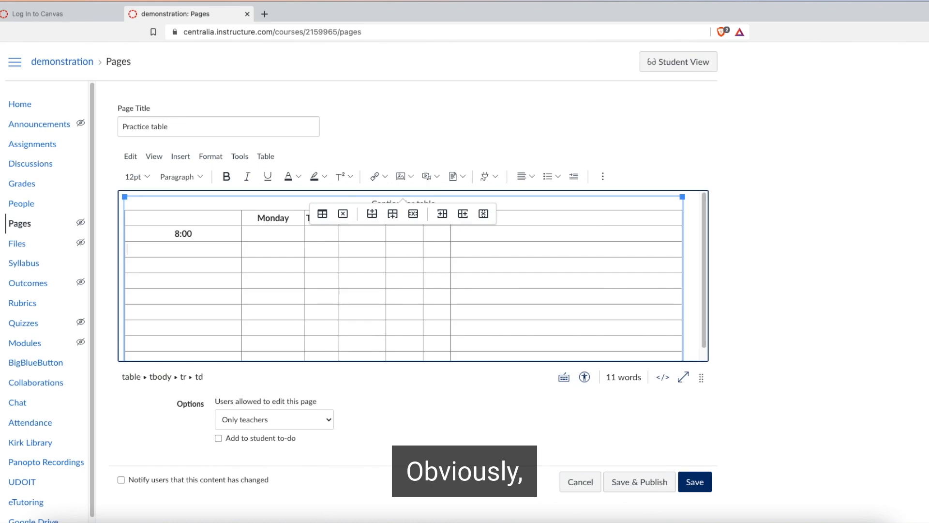
{"action": "key", "text": "Down"}
{"action": "type", "text": "9:00"}
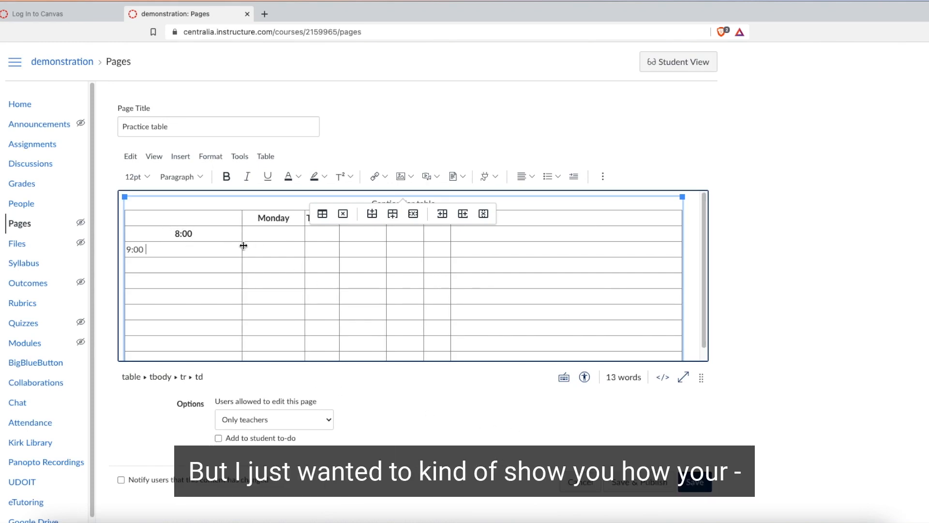
Step: Save the page and reopen it for editing
{"action": "left_click", "coordinate": [692, 483]}
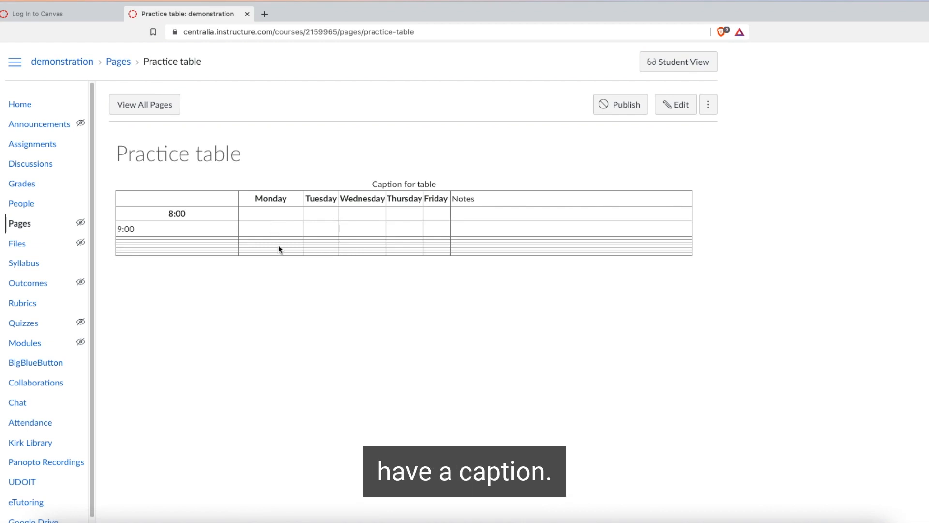
{"action": "left_click", "coordinate": [673, 105]}
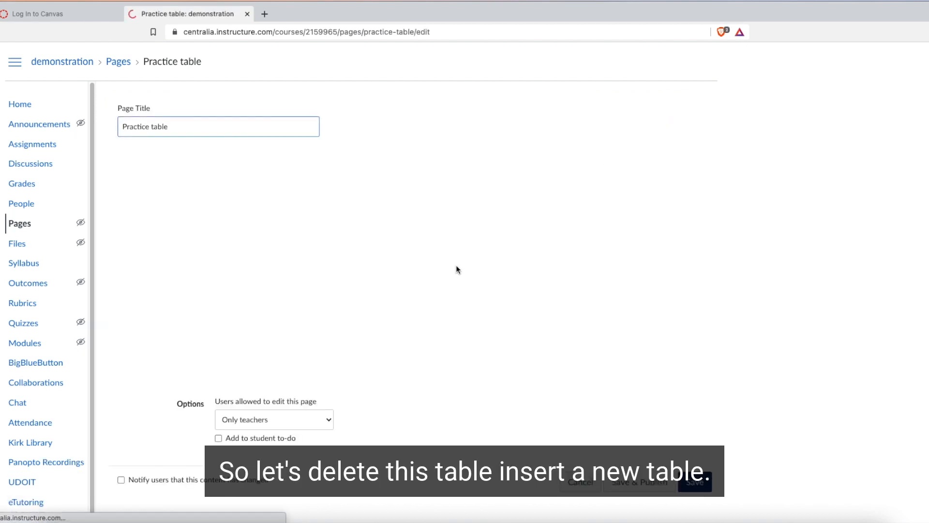
Step: Delete the table, then undo the deletion
{"action": "key", "text": "Delete"}
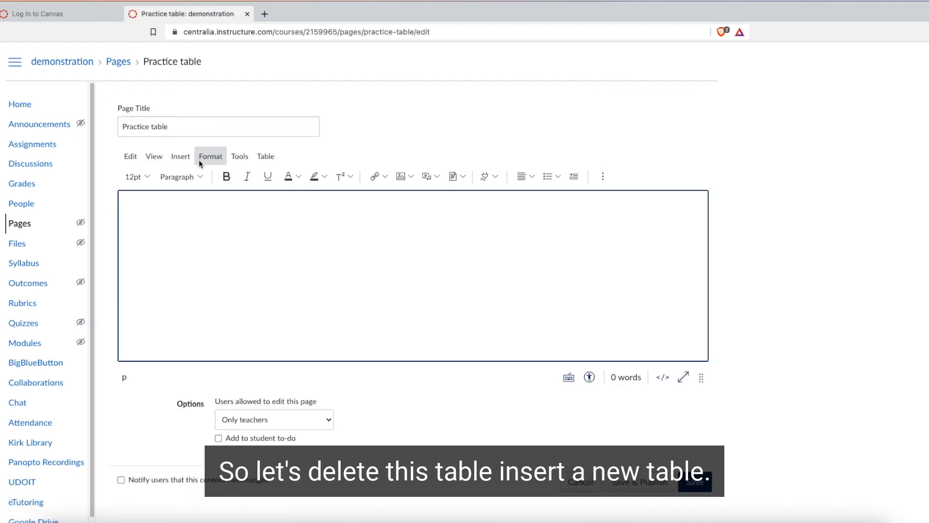
{"action": "key", "text": "ctrl+z"}
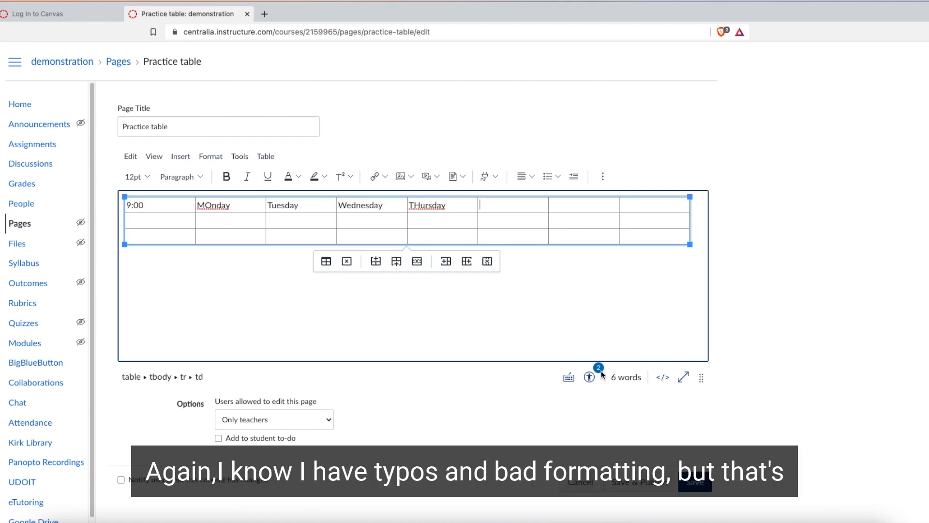
Step: Open the Accessibility Checker and apply the table caption 'caption'
{"action": "left_click", "coordinate": [589, 377]}
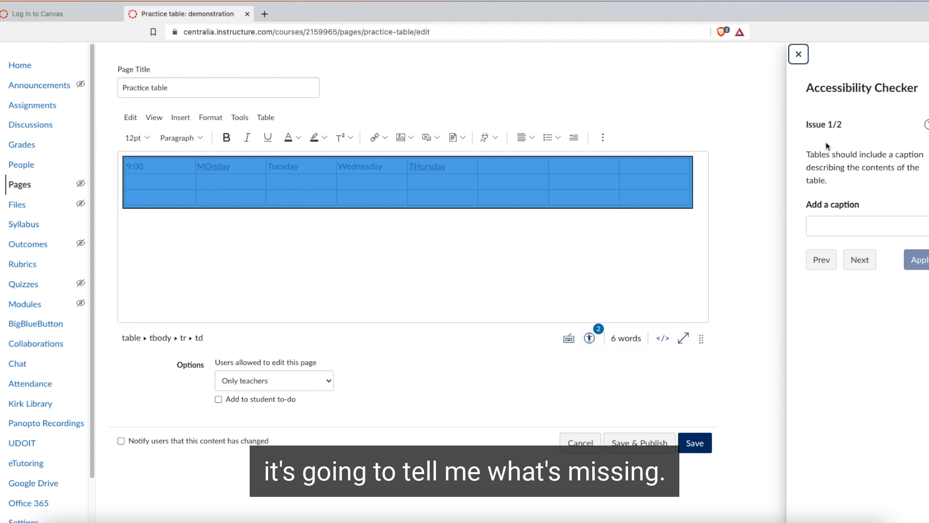
{"action": "left_click", "coordinate": [827, 228]}
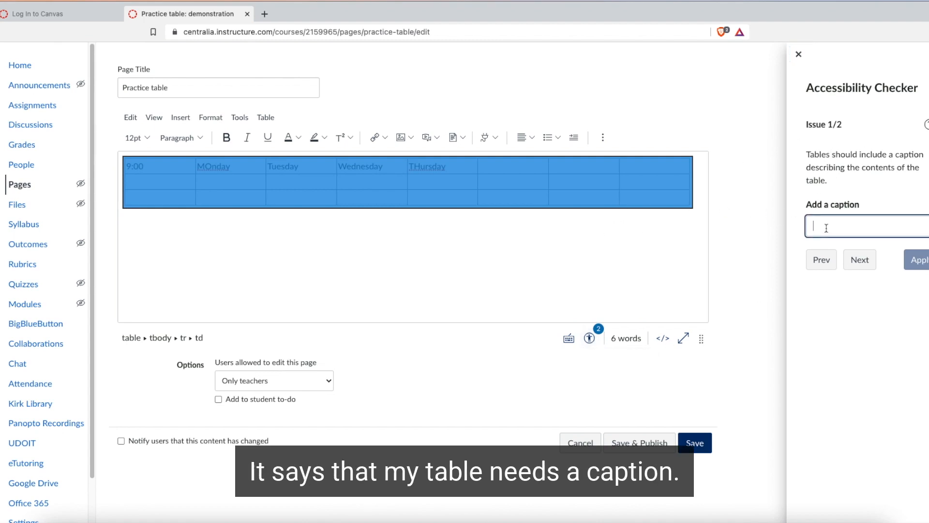
{"action": "type", "text": "caption"}
{"action": "left_click", "coordinate": [919, 260]}
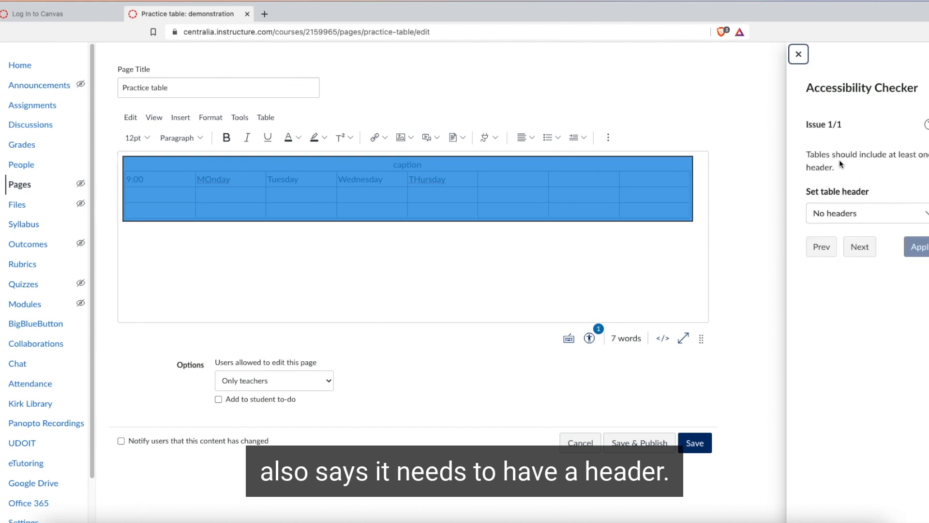
Step: Set the table header to Header row in the Accessibility Checker, apply it, and close the checker
{"action": "left_click", "coordinate": [863, 213]}
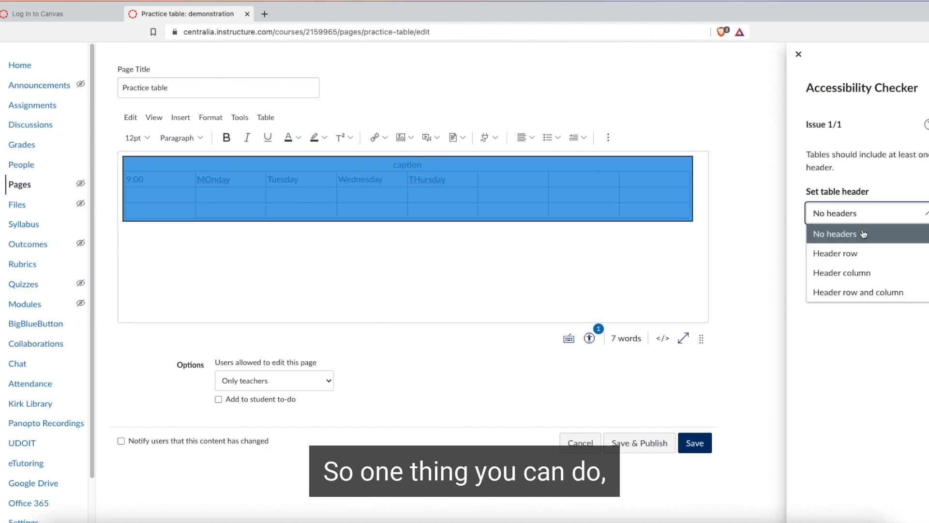
{"action": "left_click", "coordinate": [860, 253]}
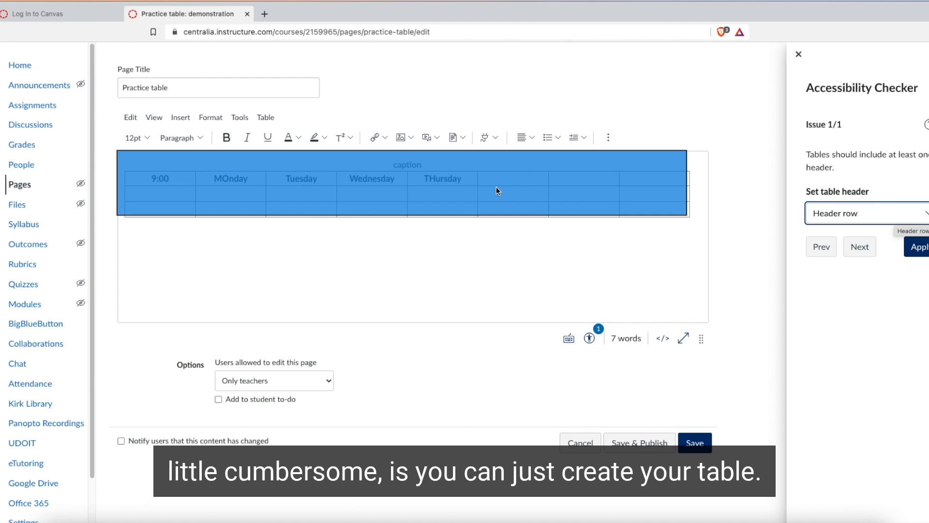
{"action": "left_click", "coordinate": [905, 250]}
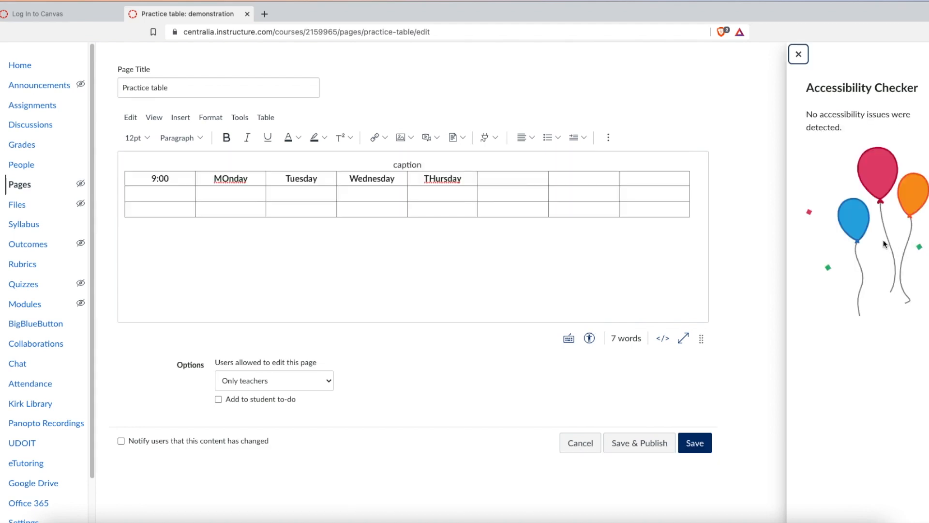
{"action": "left_click", "coordinate": [799, 55]}
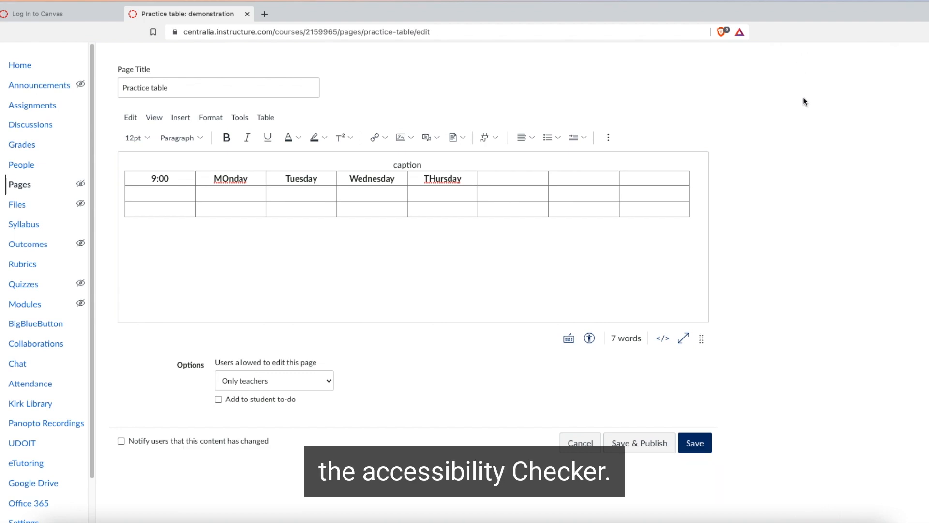